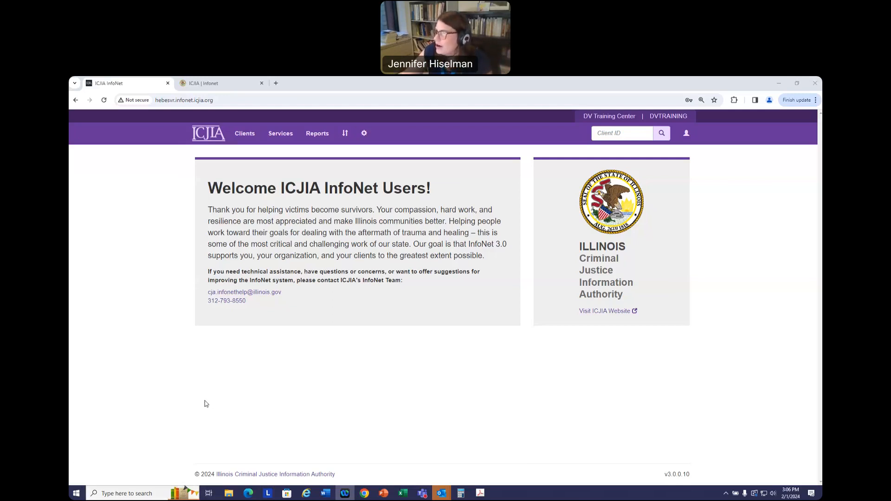
Open the Households page under Clients and search for households within the Last 2 Years range.
click(243, 134)
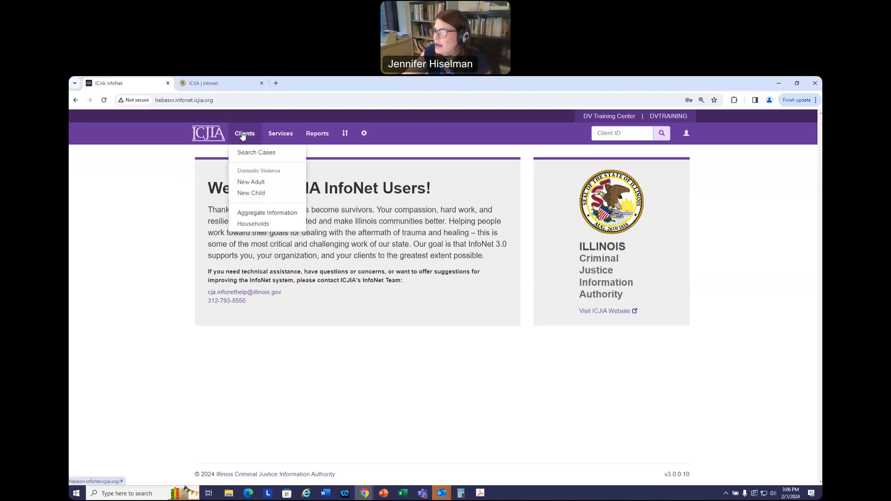
click(258, 225)
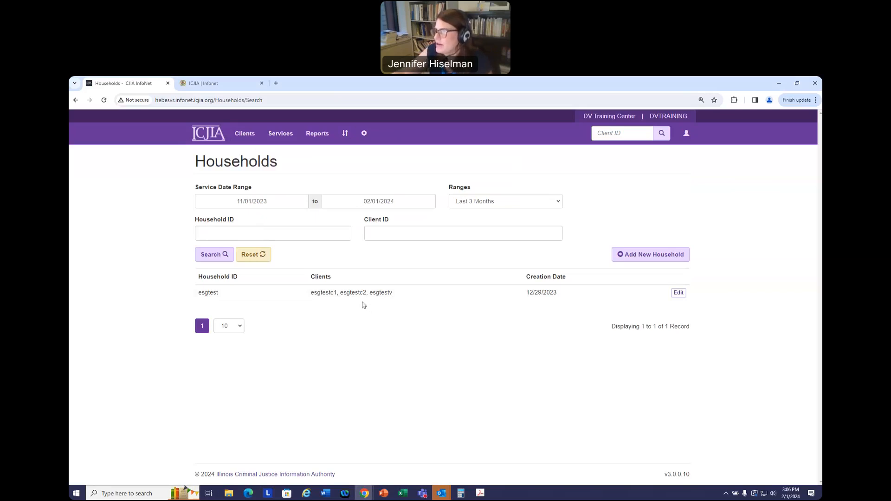
drag(238, 201, 291, 201)
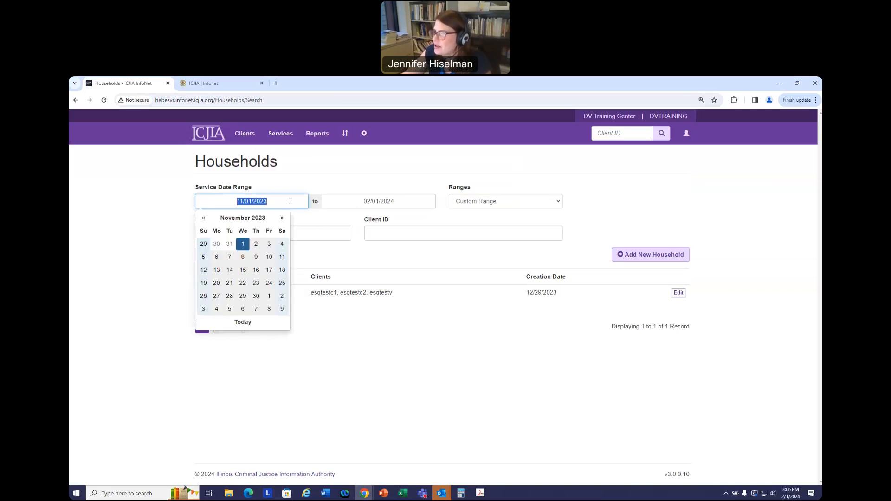
click(294, 201)
mouse_move(367, 200)
mouse_down()
mouse_move(388, 200)
mouse_move(356, 200)
mouse_up()
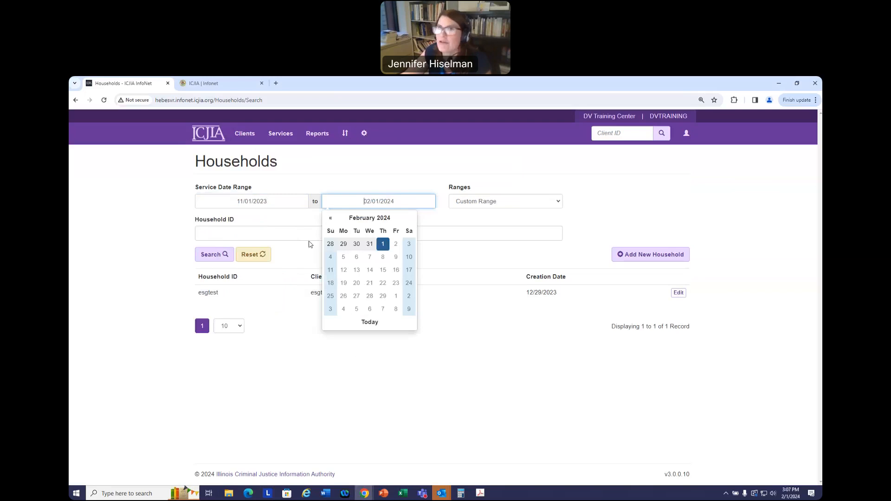
click(559, 203)
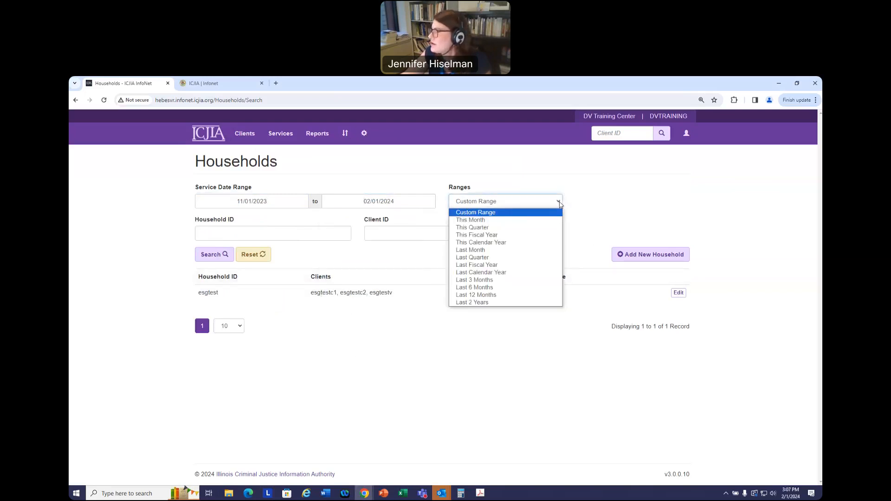
click(483, 303)
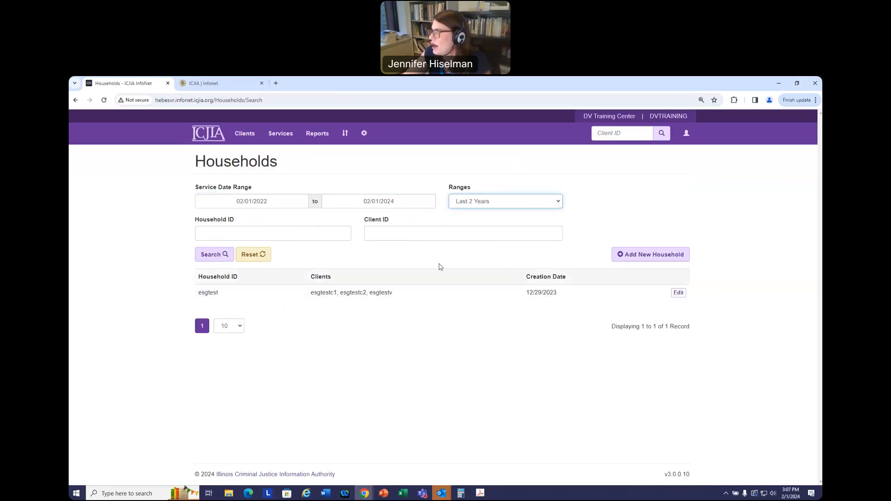
click(216, 257)
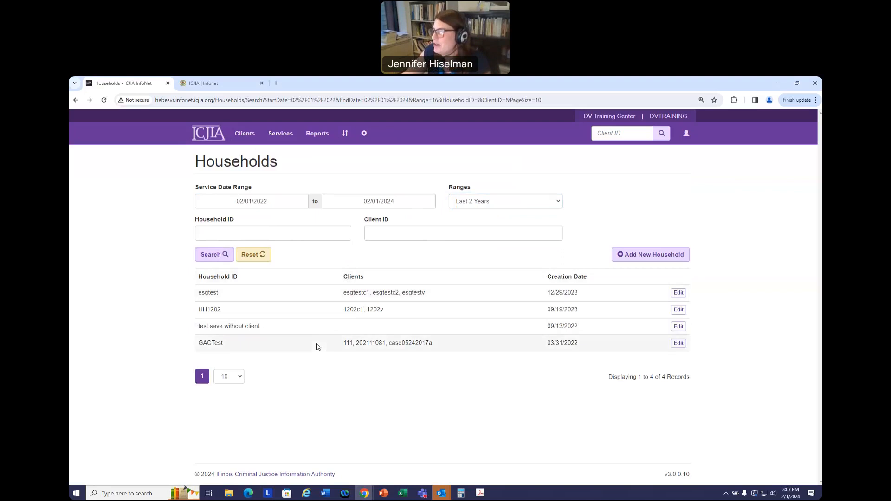
Narrow the household search to household IDs containing GAC.
click(222, 234)
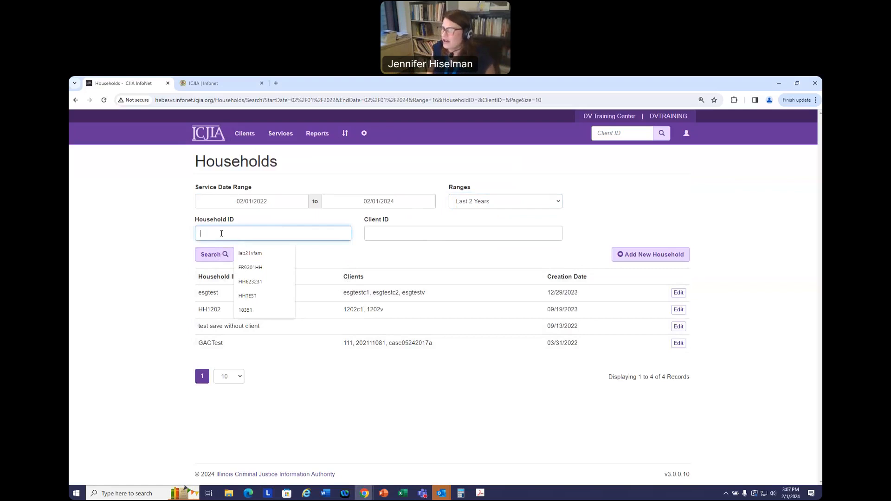
text(GAC)
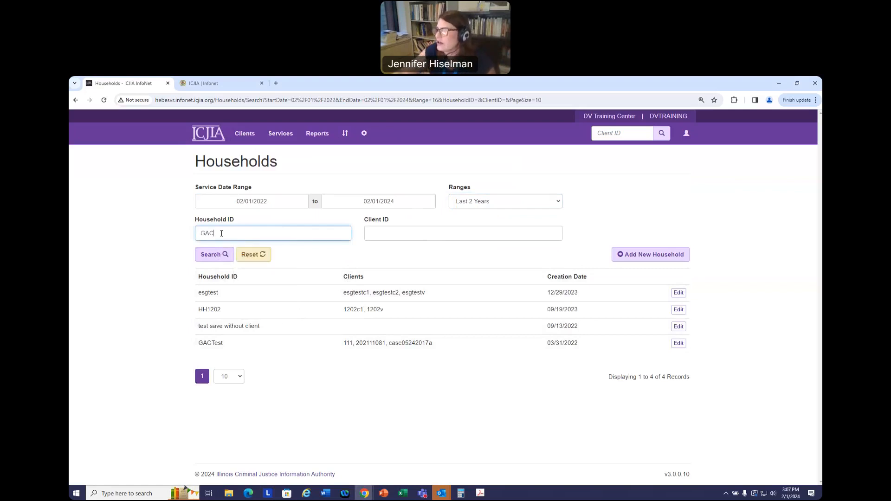
click(212, 255)
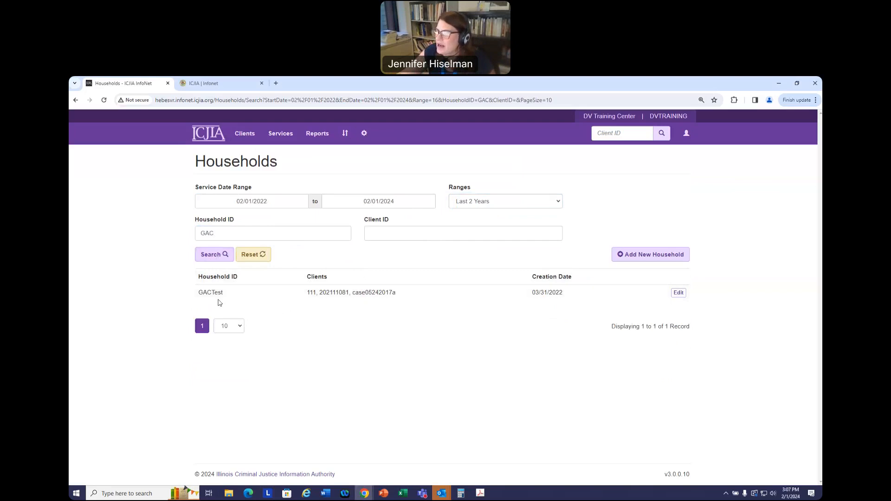
Clear the household ID filter and search the households by a three-digit client ID instead.
click(412, 233)
double_click(196, 233)
key(BackSpace)
click(409, 234)
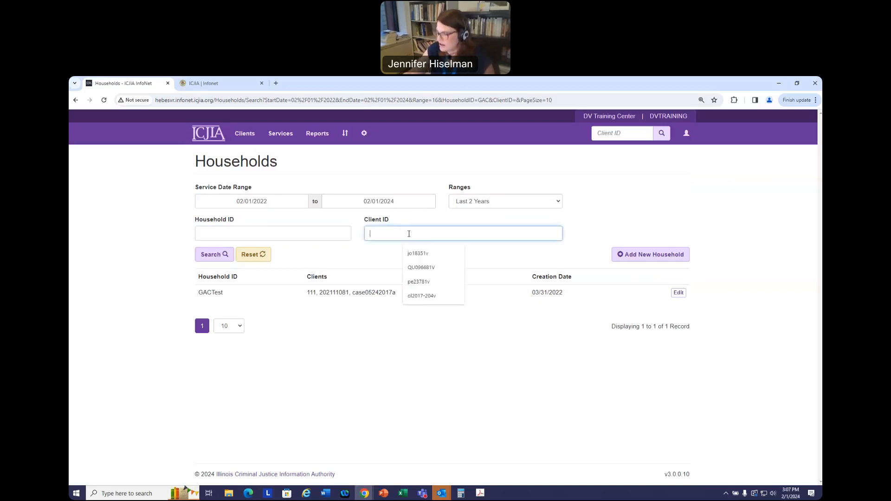
text(123)
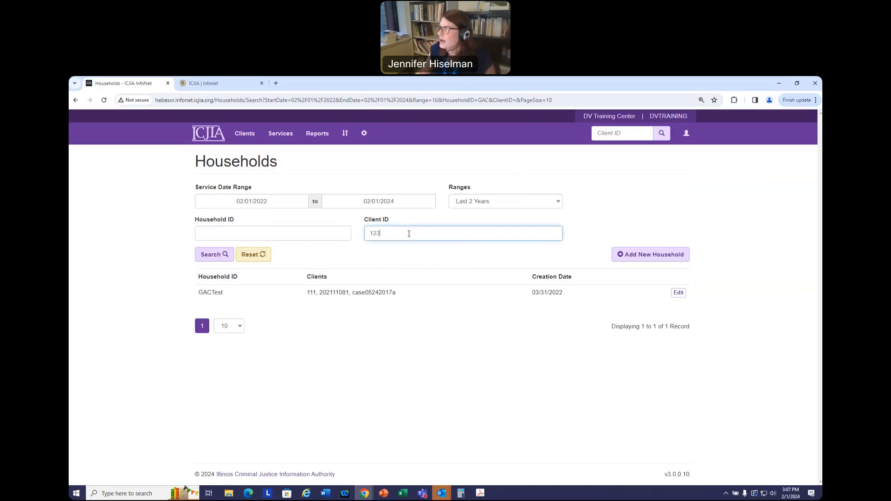
click(216, 256)
Shorten the client ID filter to its first digit, 1, and search the households again.
drag(390, 233, 373, 232)
key(BackSpace)
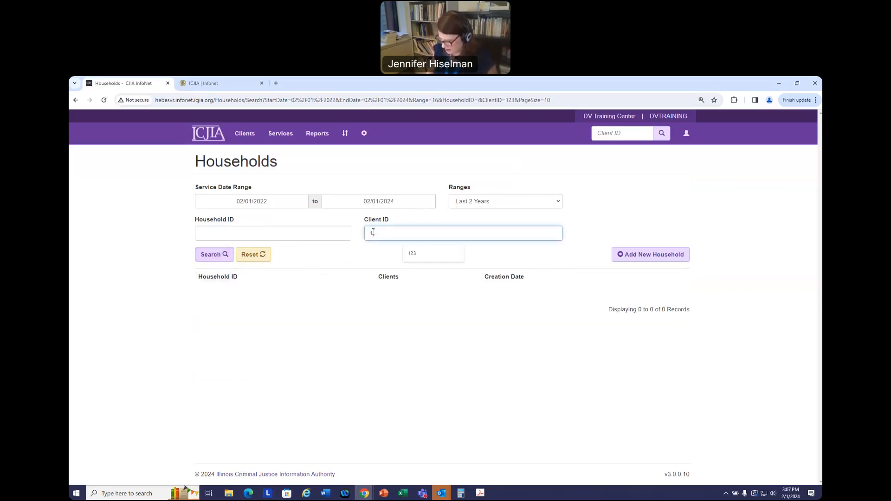
click(215, 256)
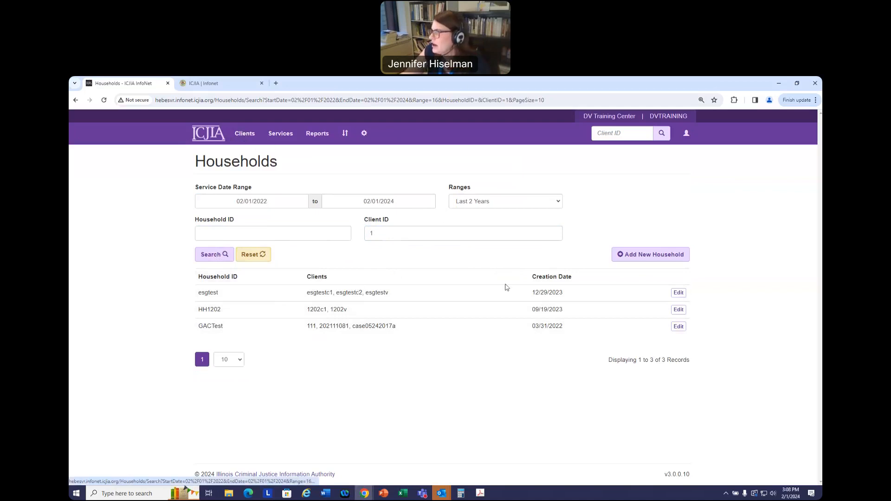
Start a new household record and set its household ID to DVHousehold1-HH.
click(650, 256)
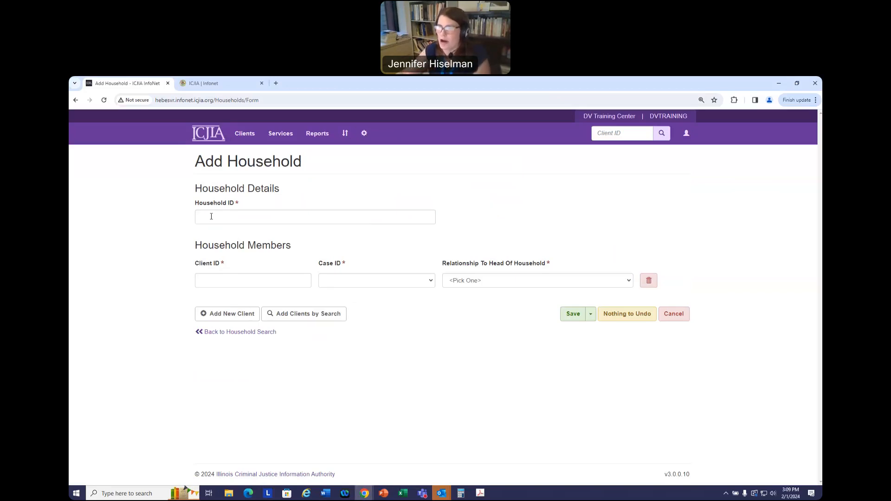
click(211, 215)
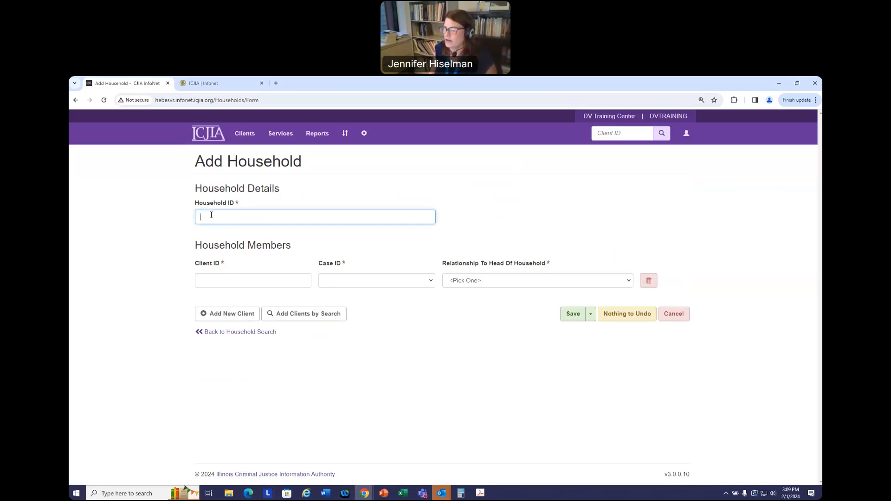
text(DV)
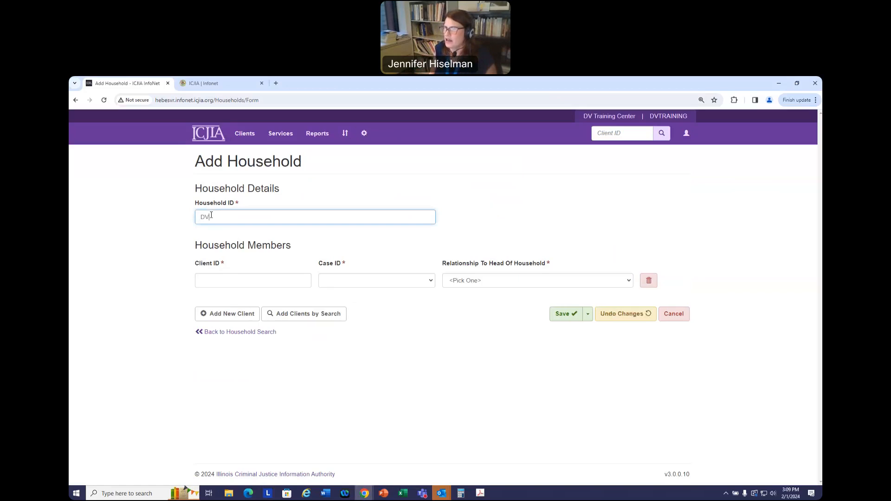
text(Household)
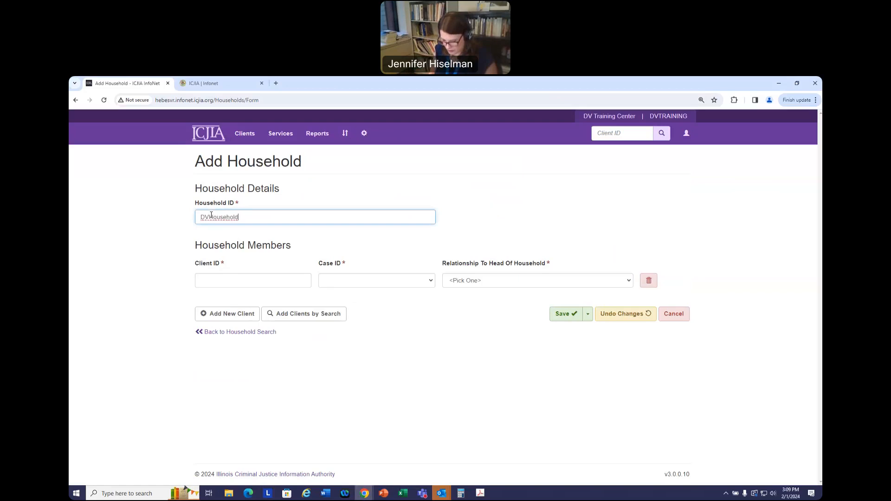
text(1-)
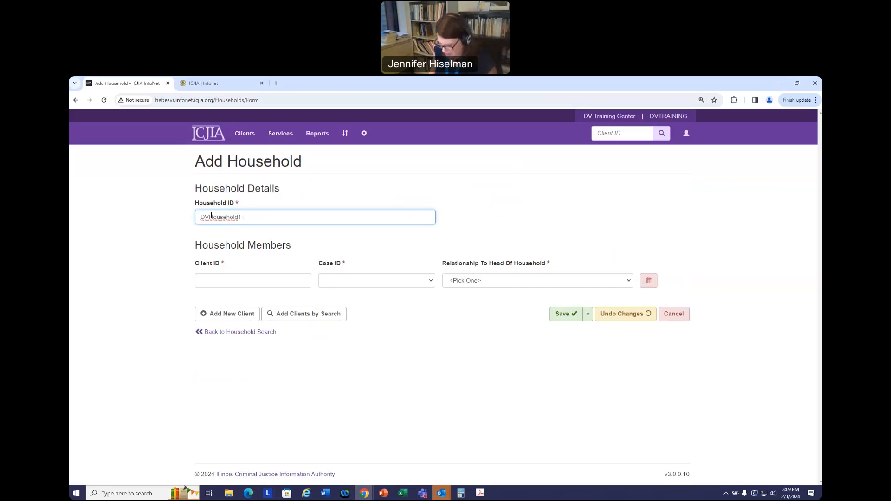
text(HH)
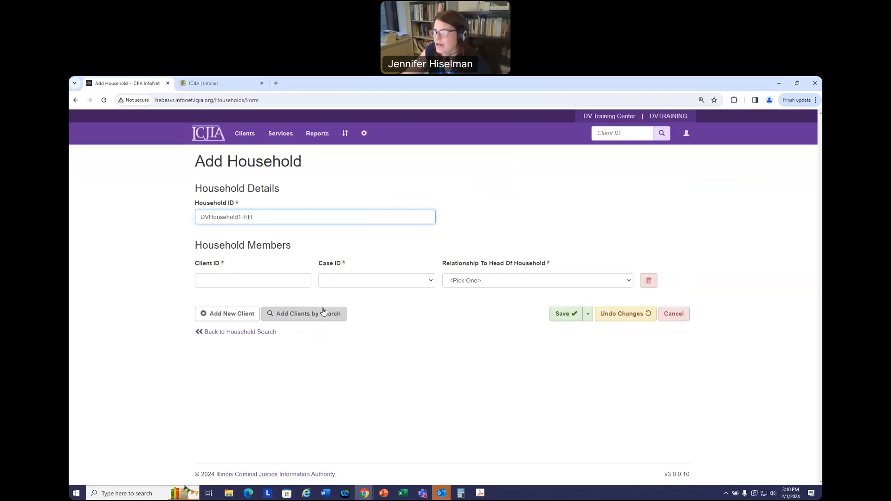
Enter the DVHousehold1 adult client as the first household member, with case ID 1 and relationship to head of household Self.
click(213, 279)
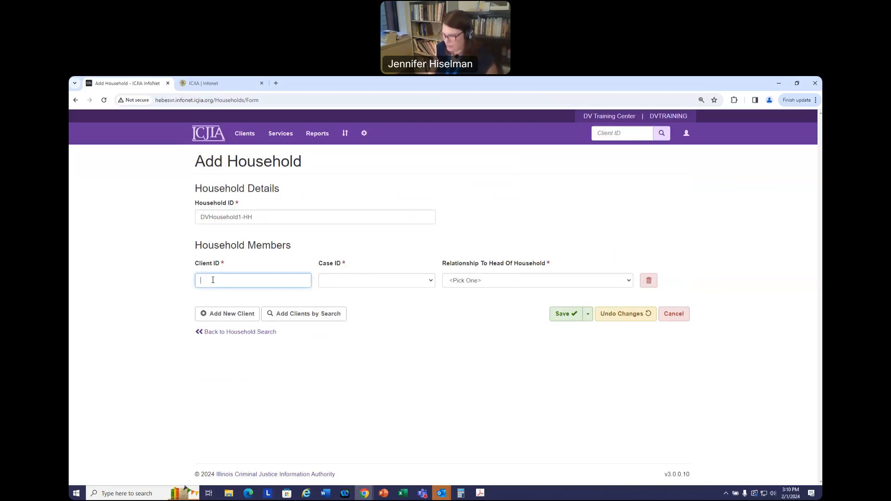
text(D)
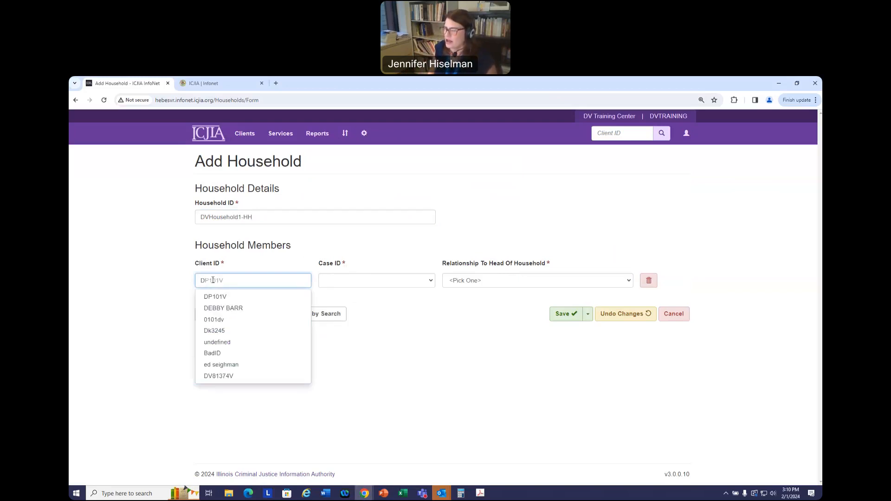
text(VHous)
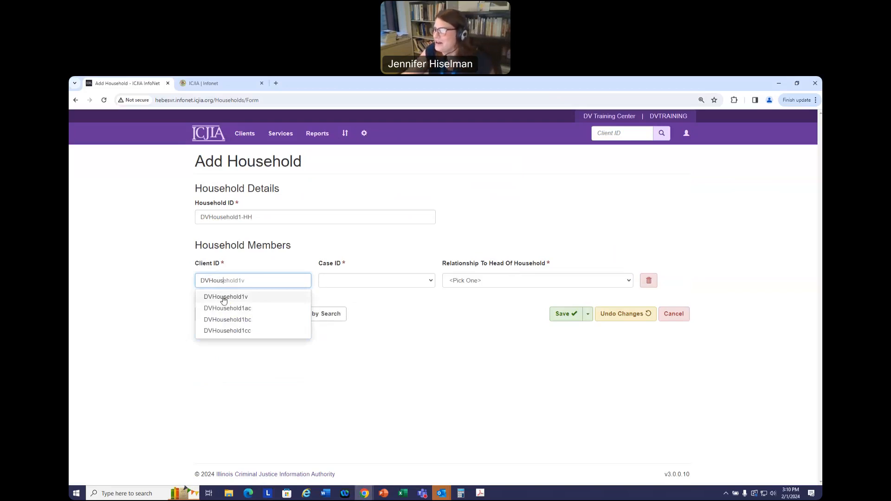
click(224, 300)
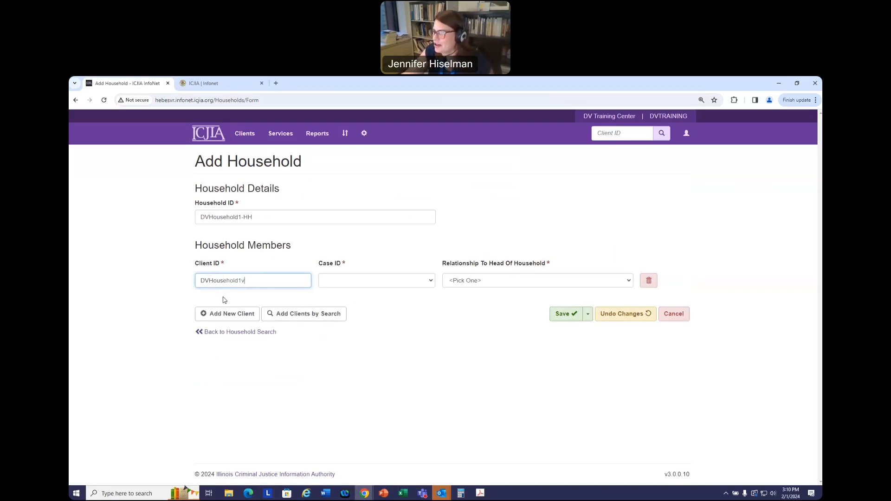
click(335, 280)
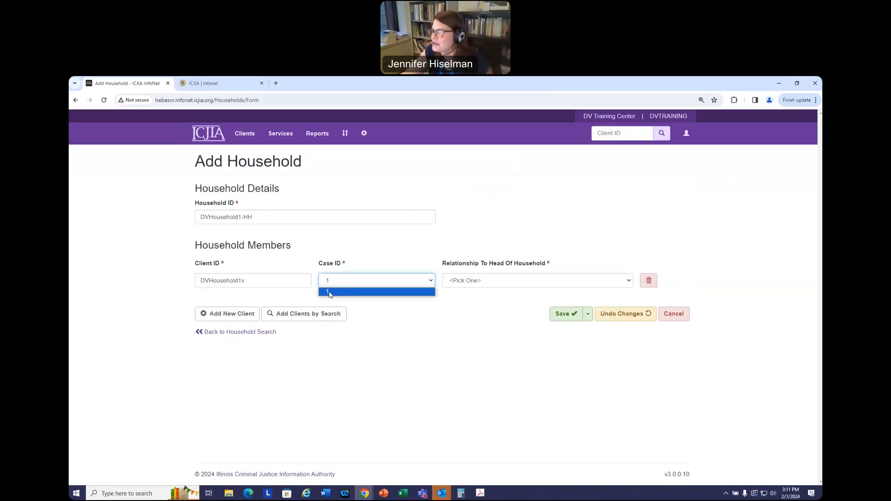
click(330, 293)
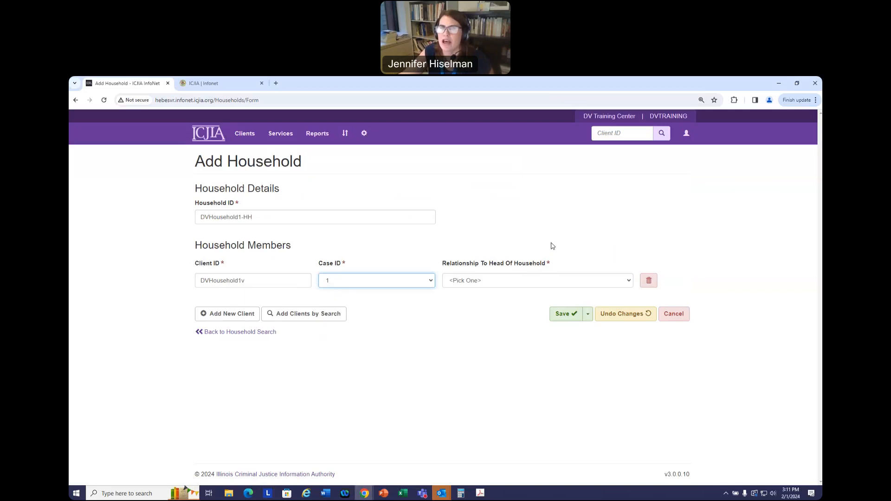
click(515, 283)
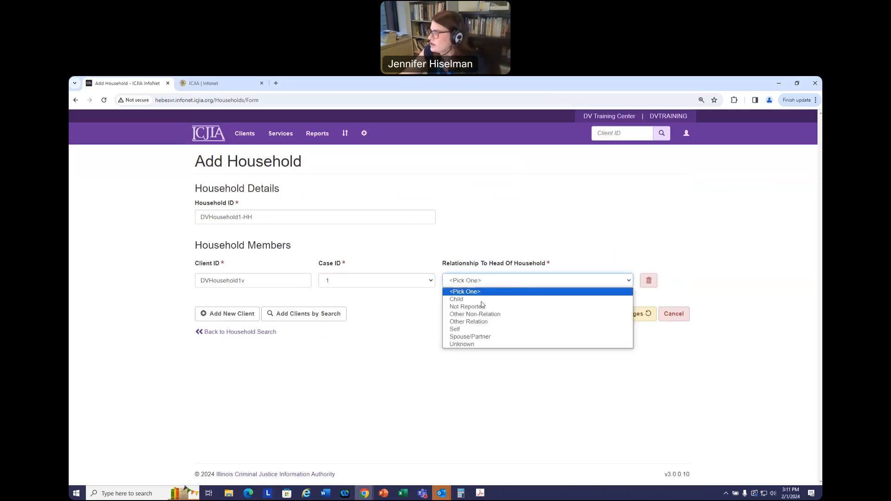
click(464, 330)
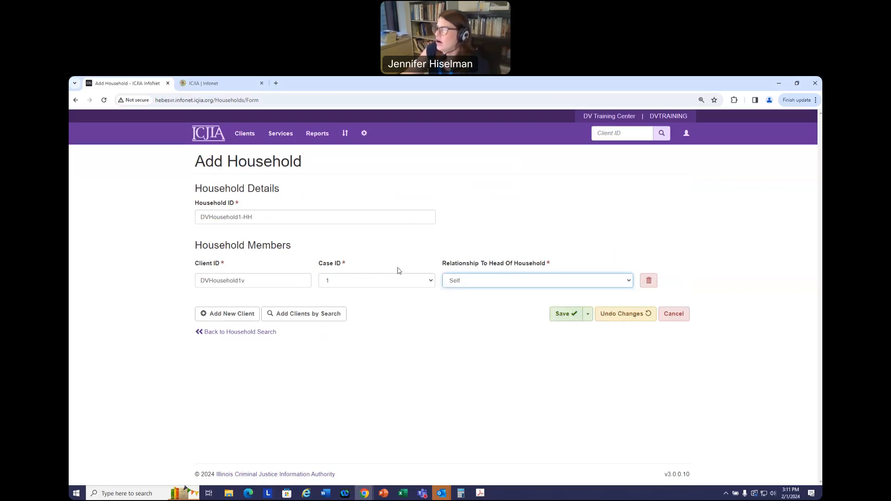
Insert an empty member row and add the three DVHousehold1 child clients (ac, bc and cc) to the household using the client search.
mouse_move(444, 275)
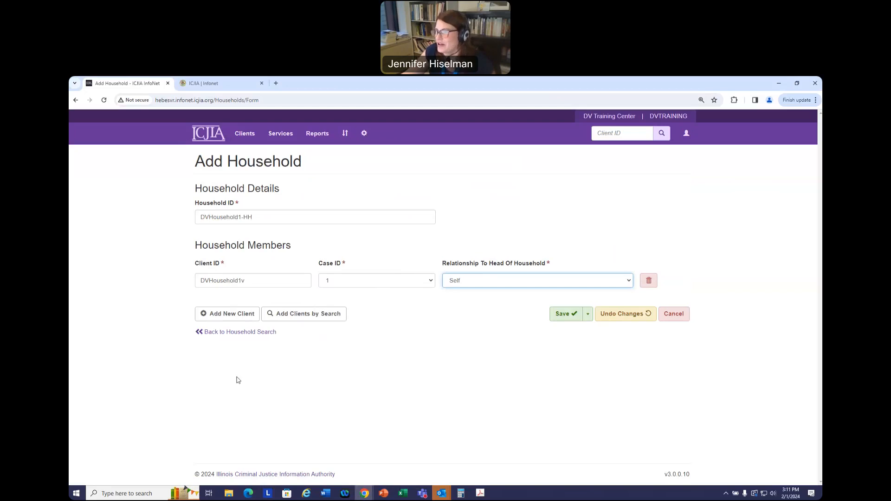
click(219, 317)
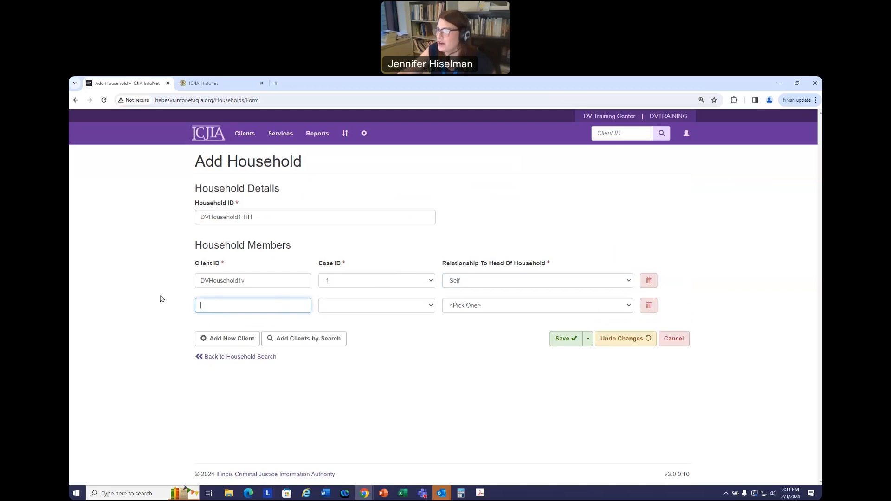
click(307, 339)
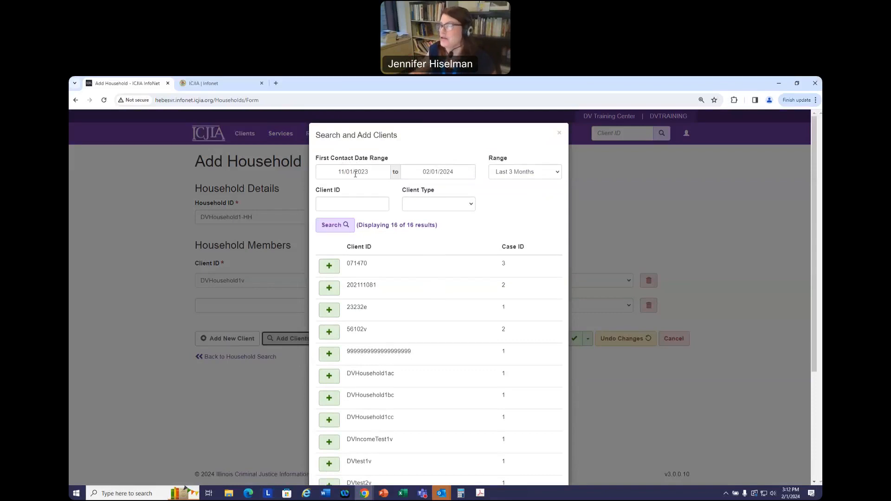
scroll(512, 246, down, 3)
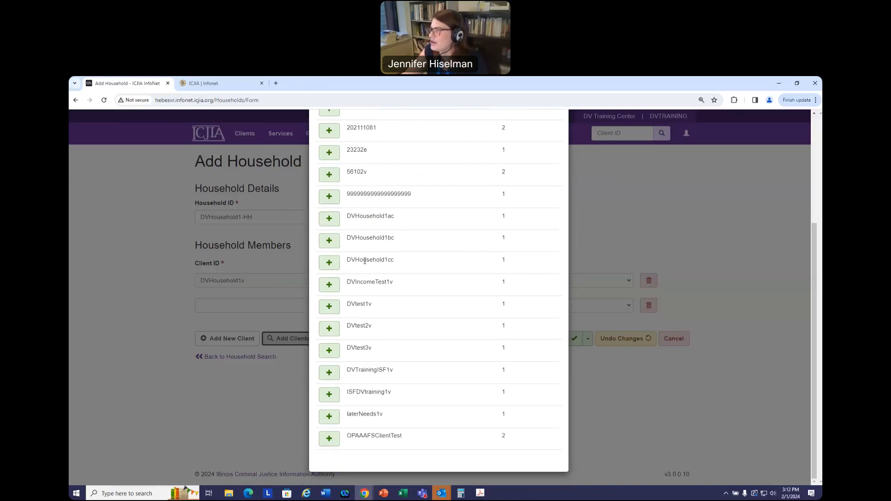
click(326, 216)
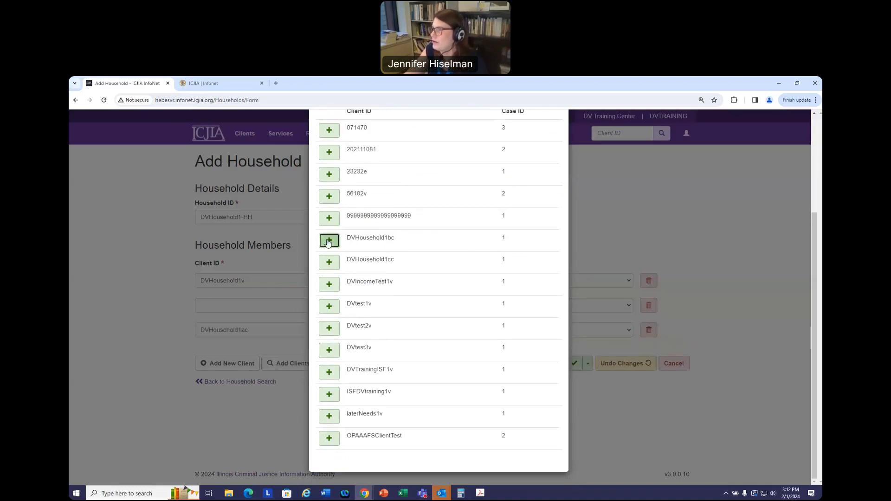
click(328, 242)
click(330, 263)
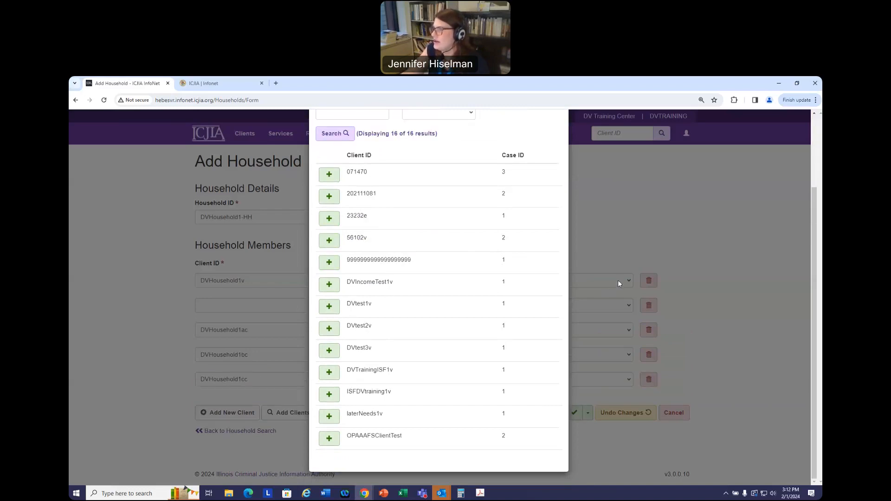
scroll(618, 280, up, 2)
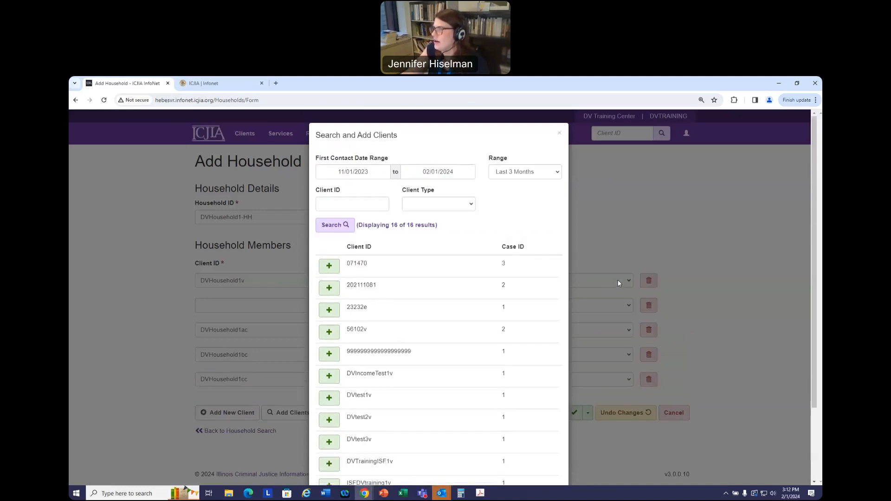
Leave the client search, remove the empty second member row and try to save the household.
click(560, 135)
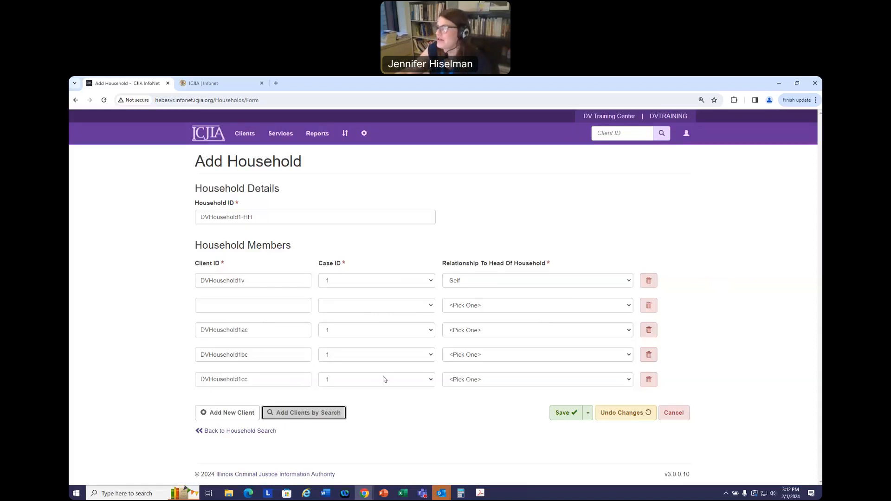
click(649, 306)
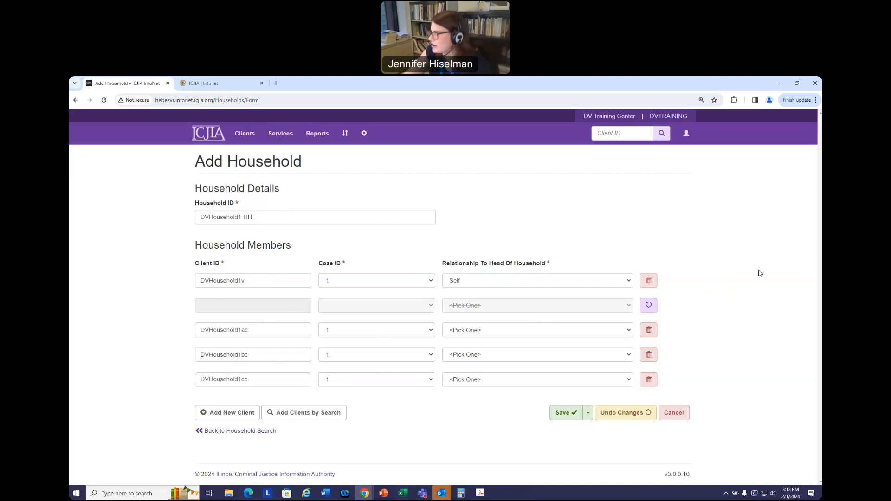
click(566, 418)
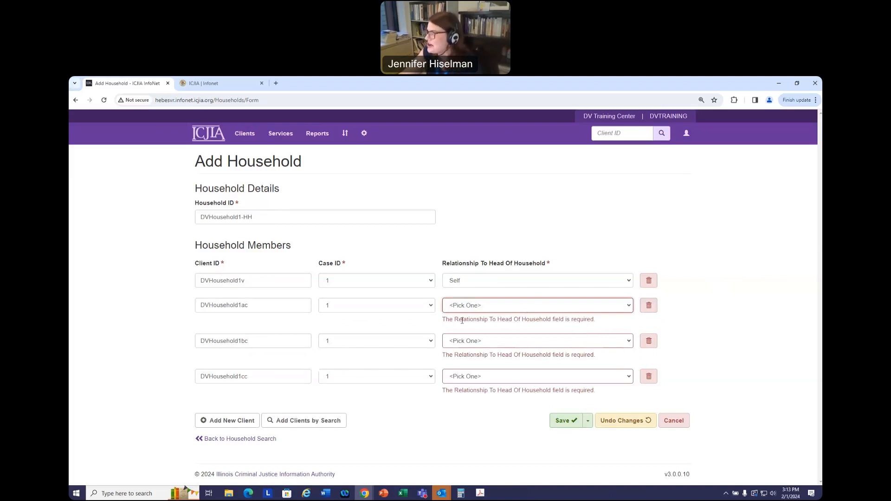
Set the relationship to head of household to Child for the ac, bc and cc clients and save the household.
click(629, 307)
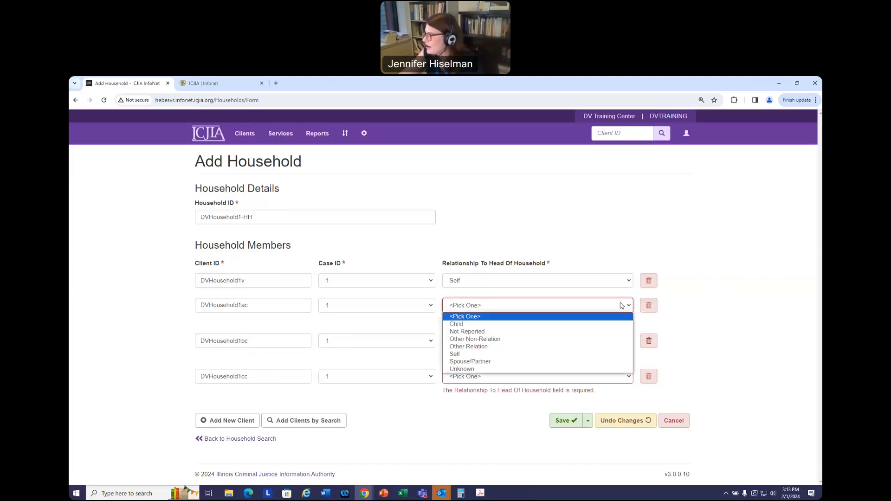
click(465, 325)
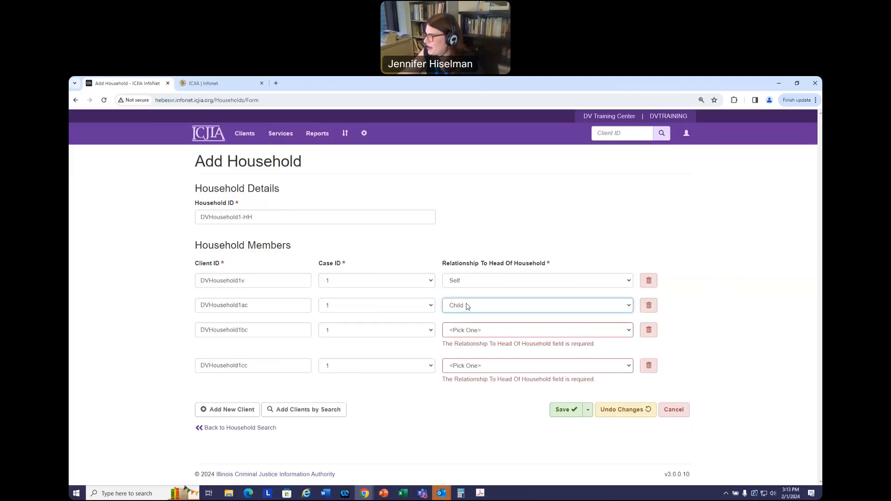
click(492, 334)
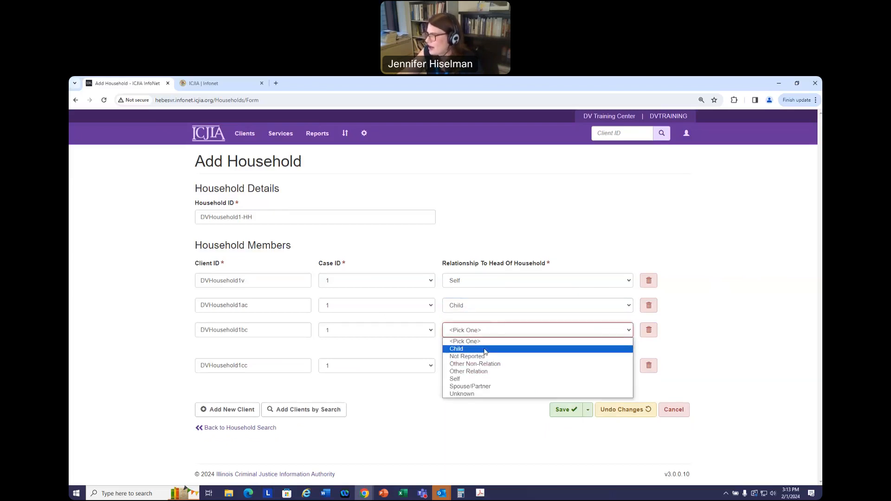
click(487, 352)
click(628, 355)
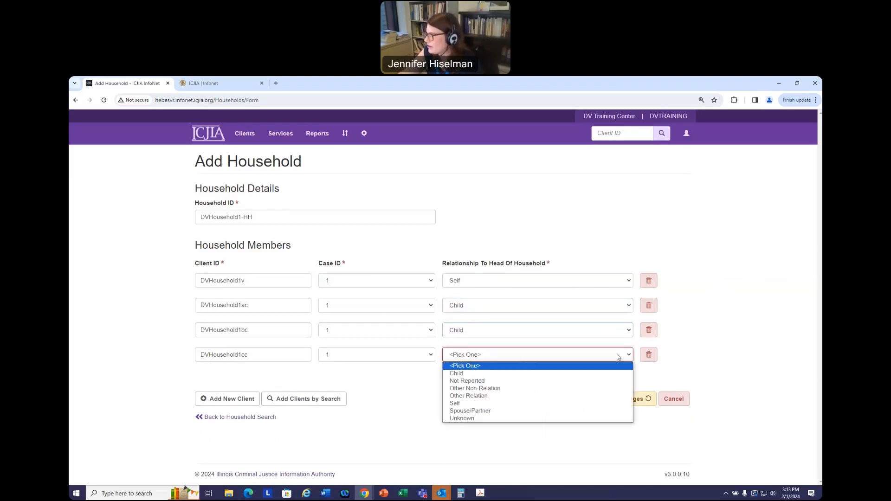
click(532, 374)
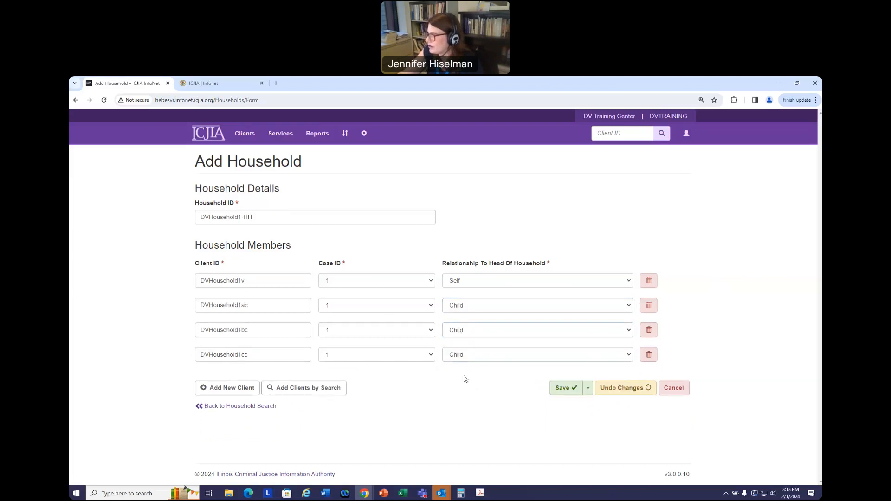
click(566, 392)
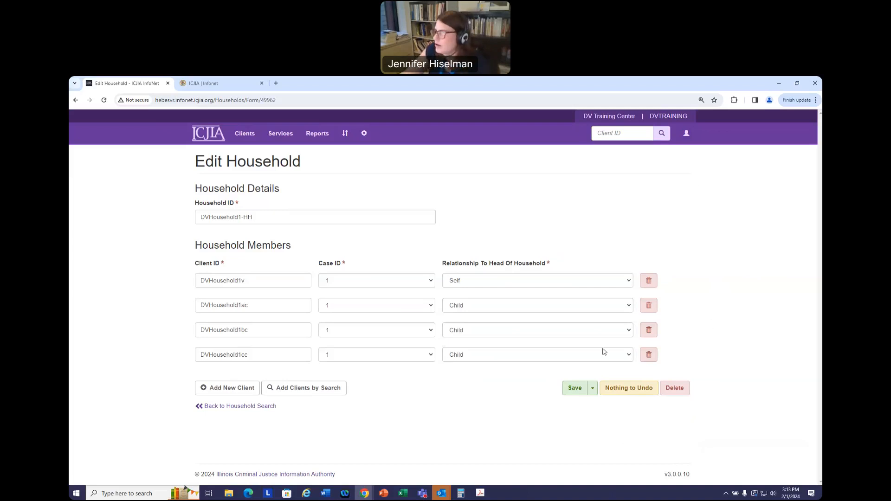
Return to the household search and search with the service date range starting 1/1/2020.
click(253, 408)
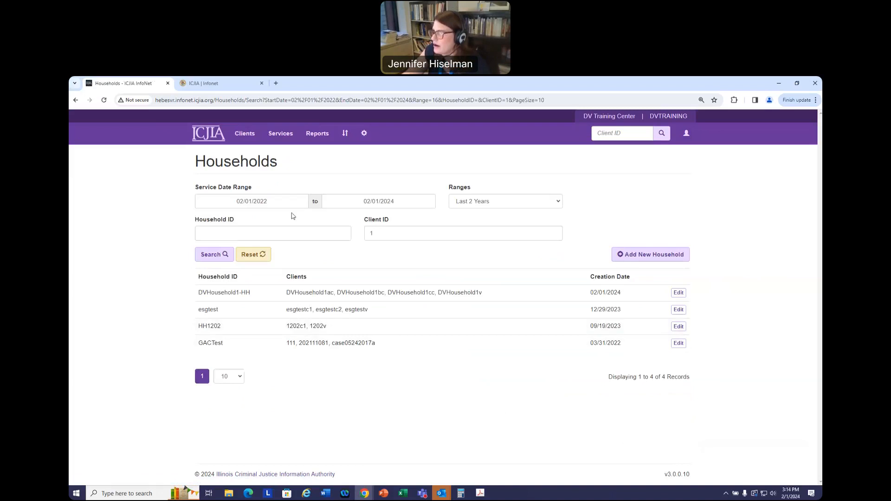
drag(282, 198, 227, 195)
text(1/1/)
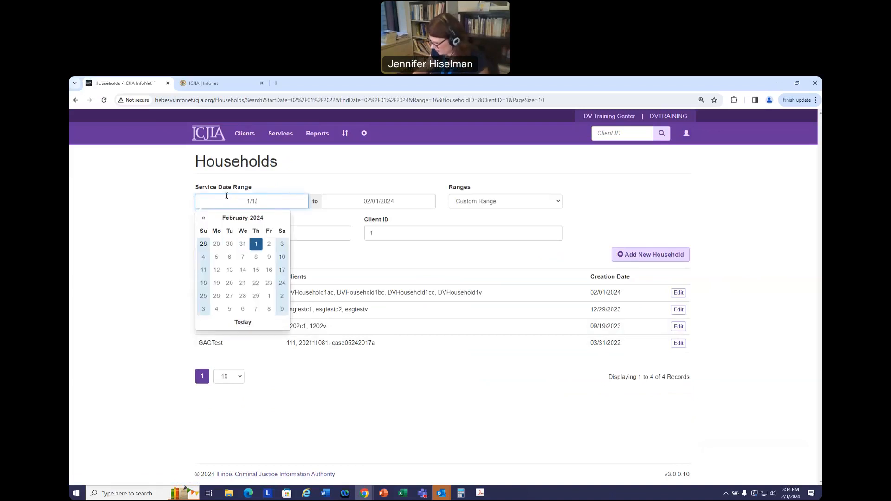
text(2020)
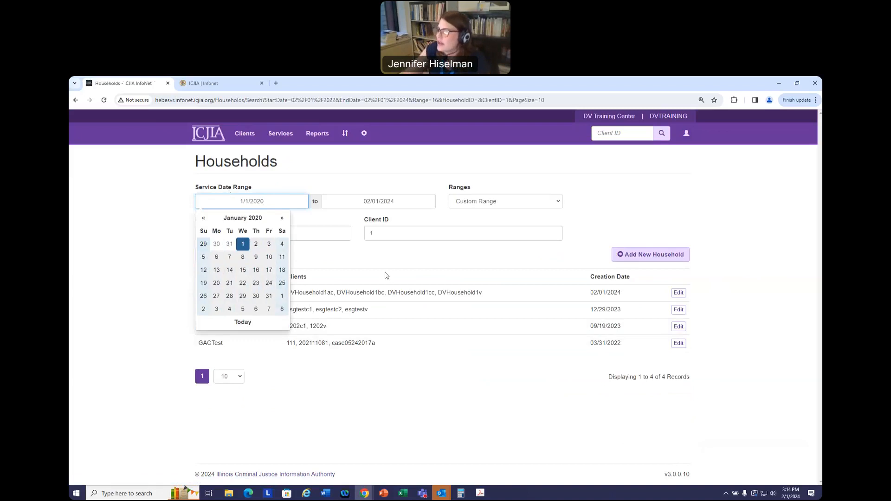
click(214, 254)
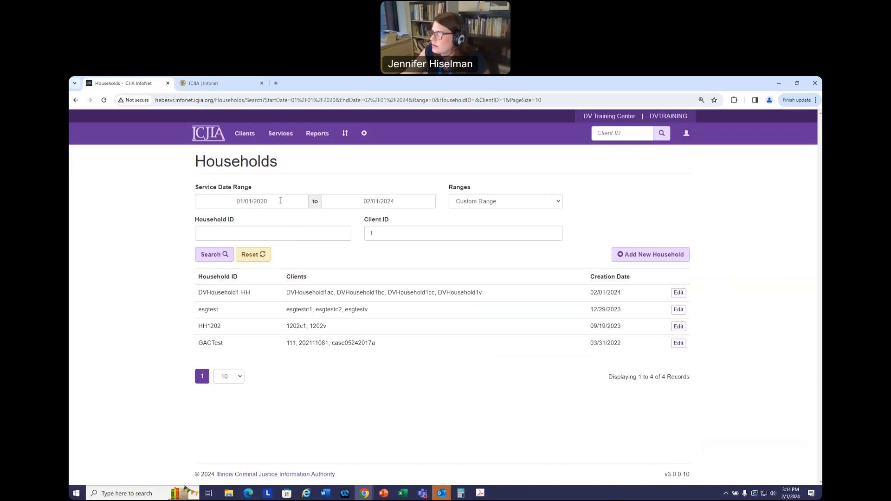
Move the start of the service date range back to 01/01/2015 and search the households again.
triple_click(243, 199)
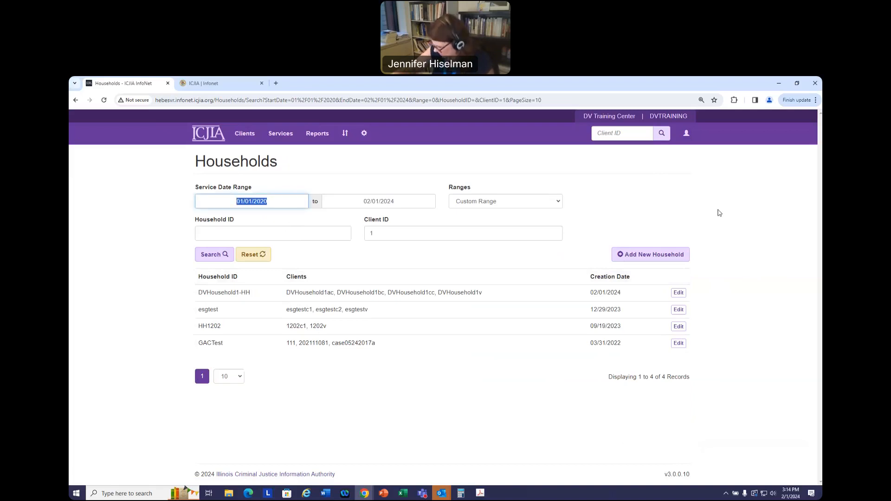
text(01/)
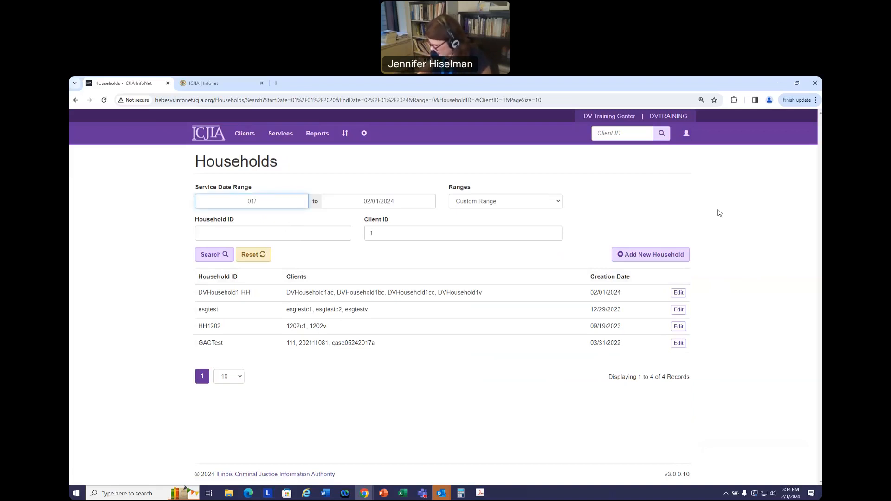
text(1/)
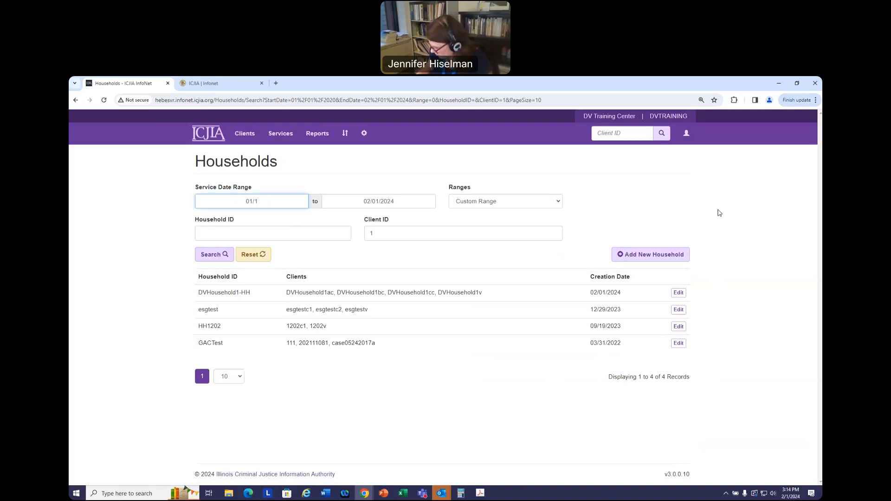
text(2015)
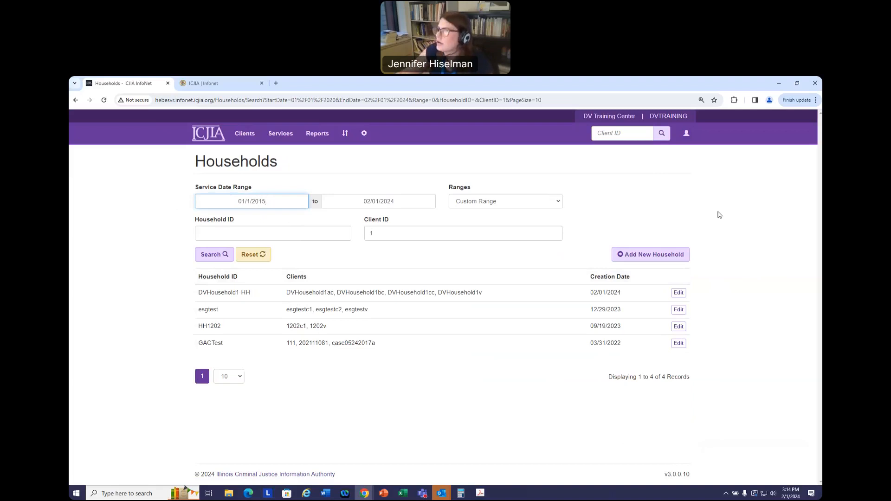
click(213, 254)
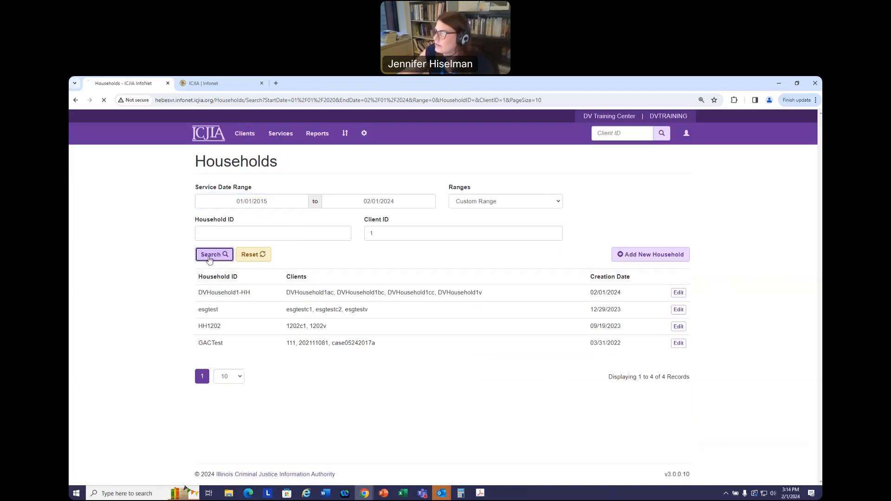
Show 20 households per page and review the household IDs, clients and creation dates in the list.
scroll(349, 274, down, 1)
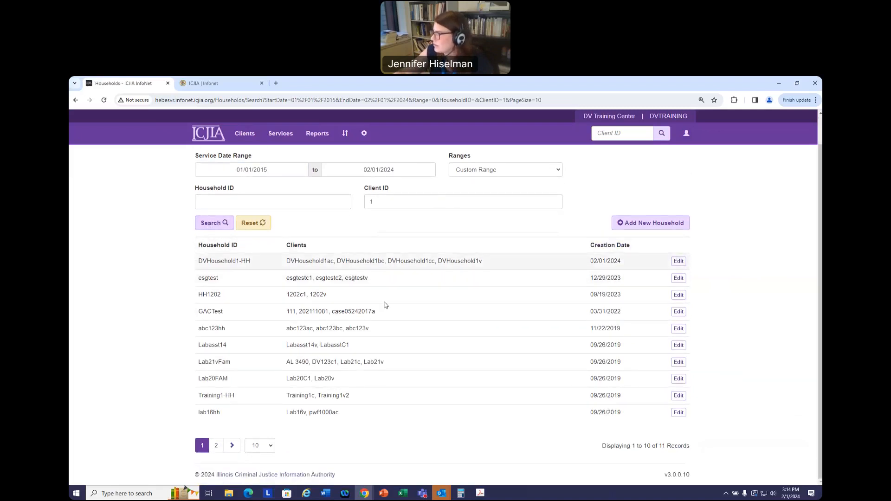
click(257, 446)
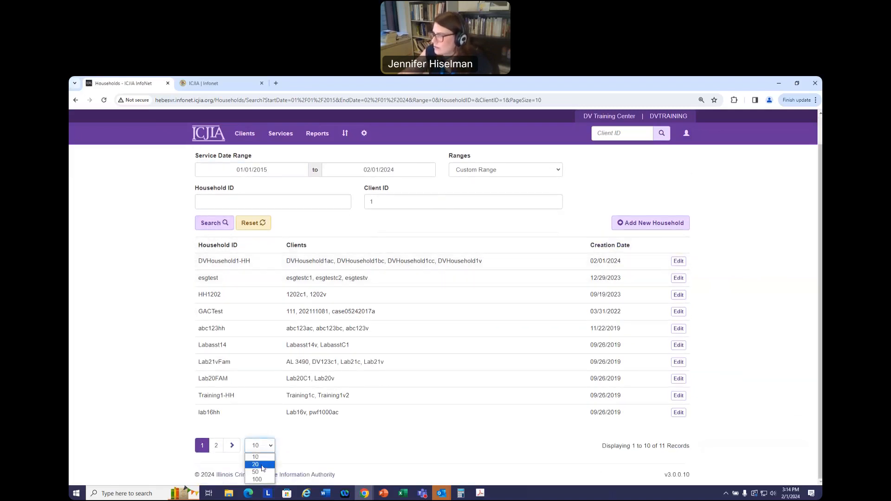
click(261, 465)
scroll(385, 430, up, 1)
scroll(390, 426, down, 1)
scroll(391, 424, up, 1)
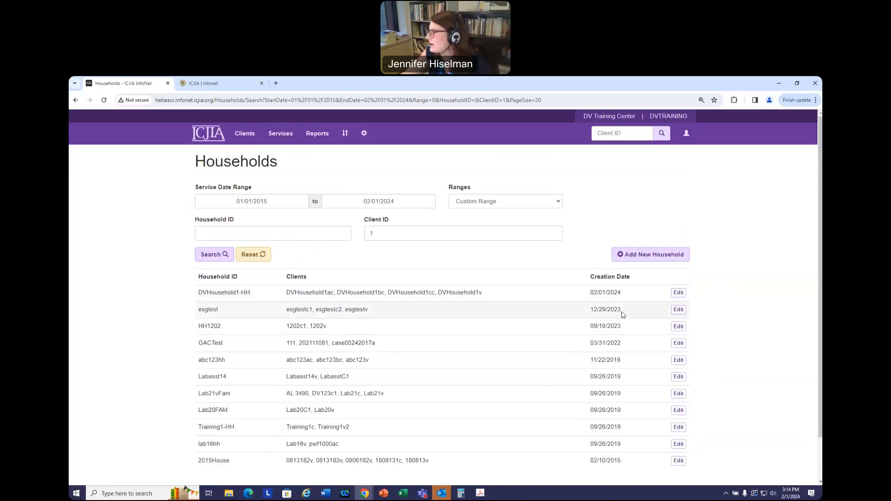
scroll(751, 280, down, 2)
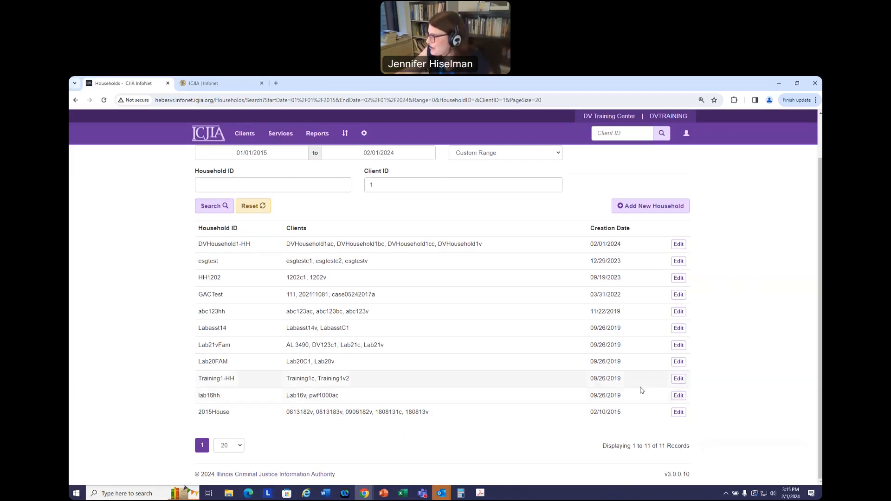
Open the household lab16hh for editing and permanently delete it.
click(679, 395)
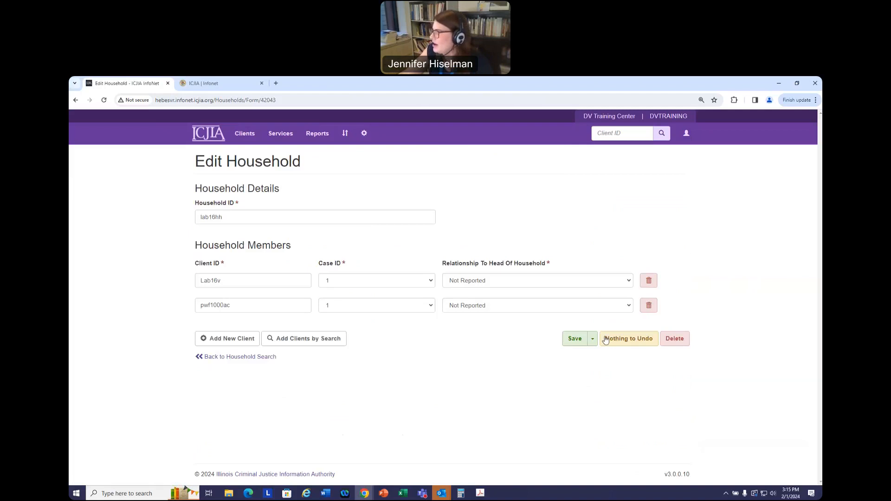
click(673, 341)
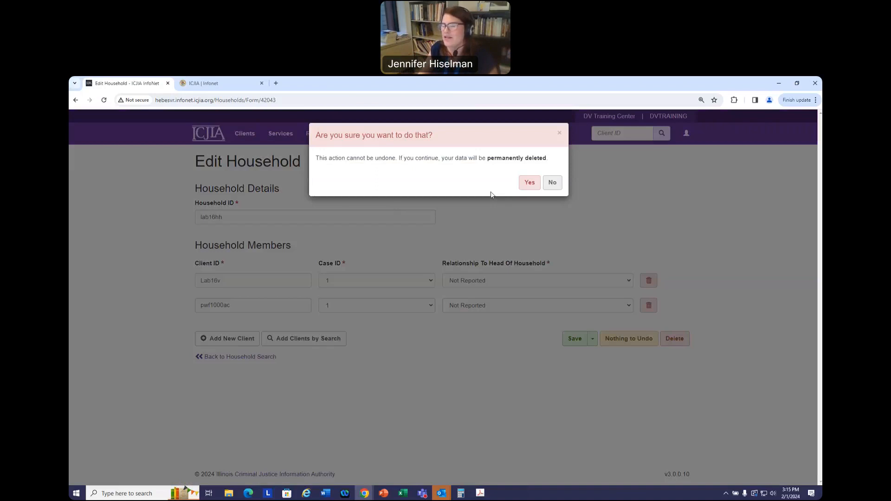
click(531, 183)
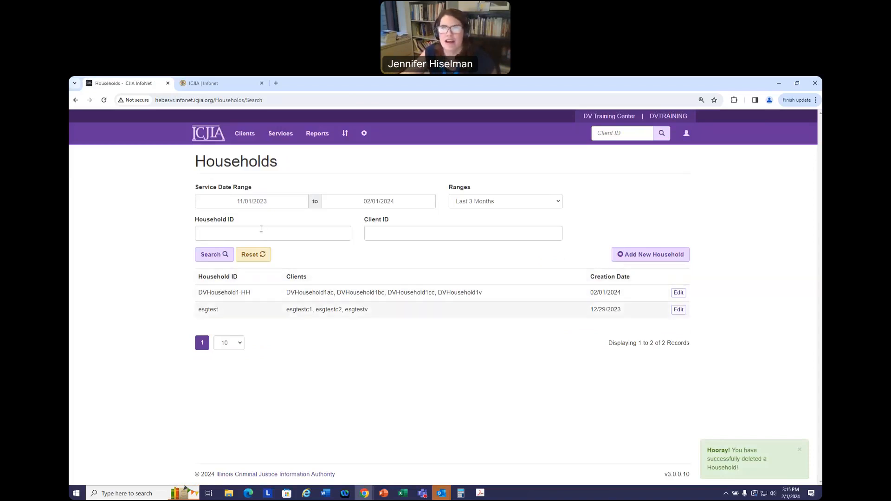
Search all households with the service date range starting 01/01/2015 and no client ID filter.
drag(234, 202, 261, 198)
click(313, 233)
click(295, 203)
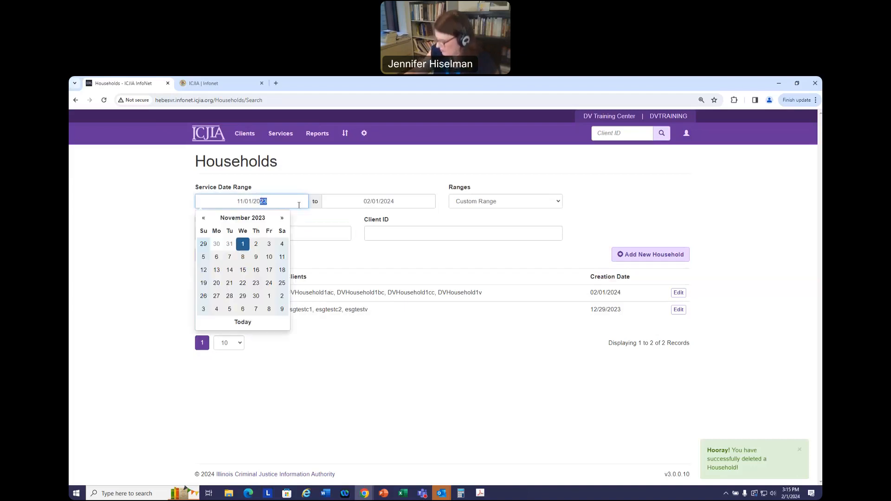
text(15)
click(250, 203)
key(BackSpace)
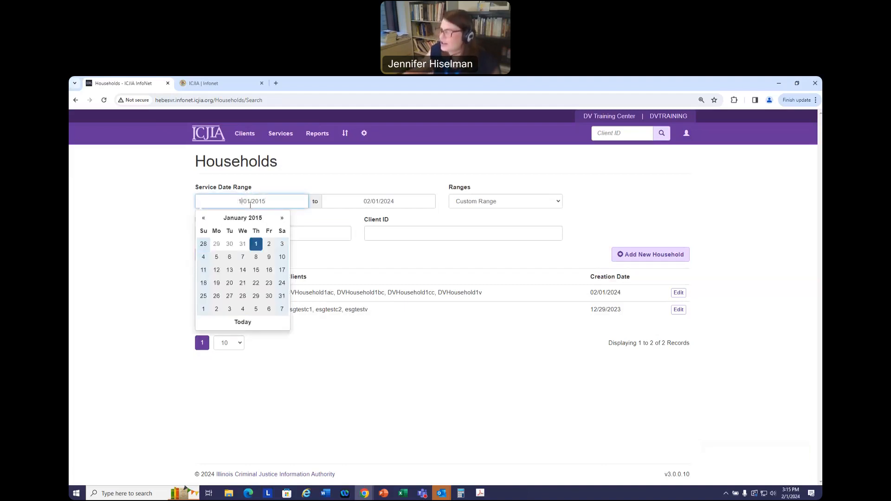
click(316, 164)
click(198, 256)
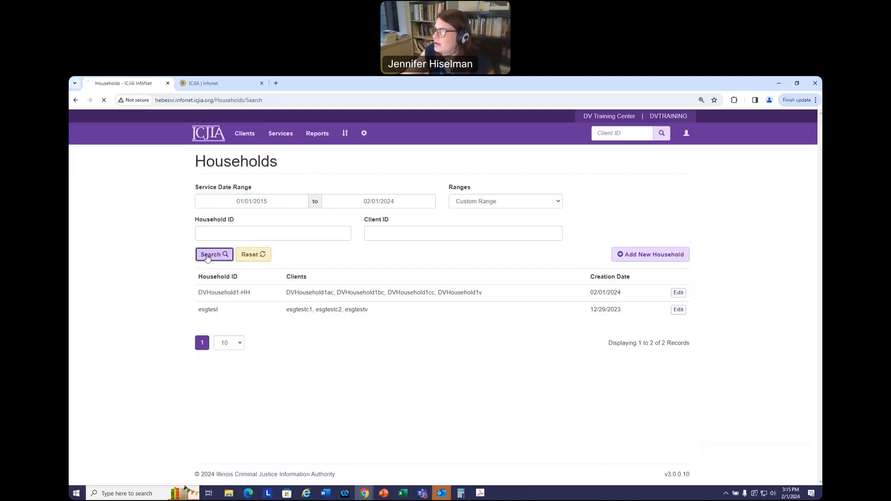
Show 50 households per page and look through the full list for records that need correcting.
scroll(409, 262, down, 1)
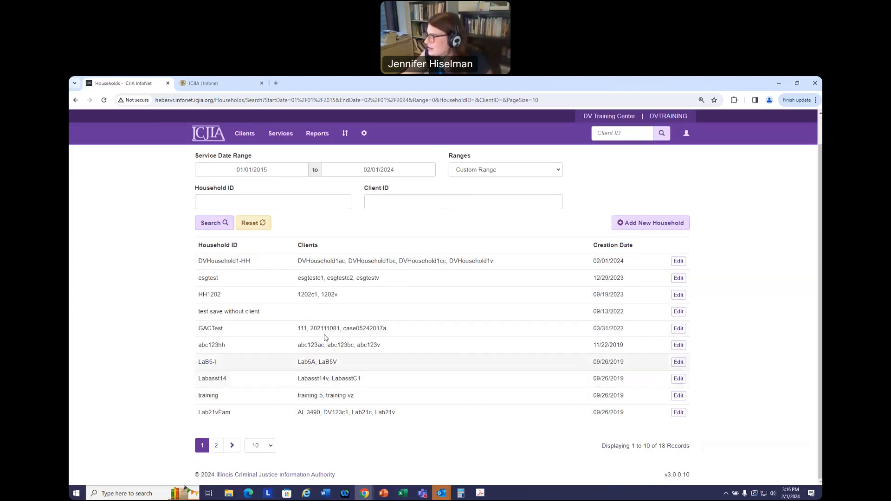
scroll(477, 392, up, 1)
scroll(478, 392, down, 1)
click(272, 447)
click(256, 472)
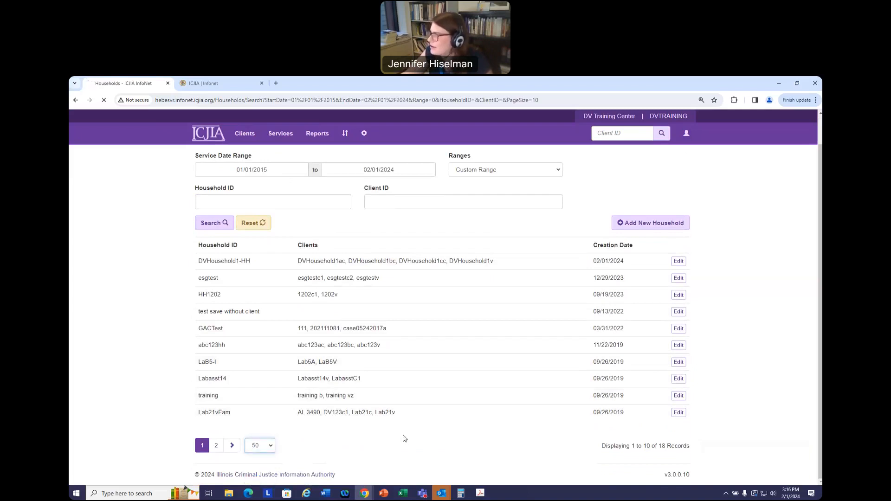
scroll(414, 421, down, 3)
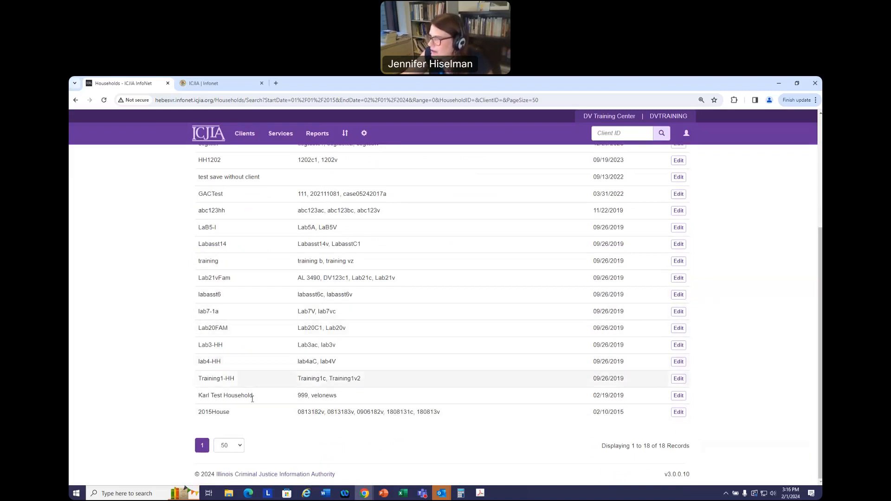
scroll(524, 378, up, 1)
scroll(524, 378, up, 3)
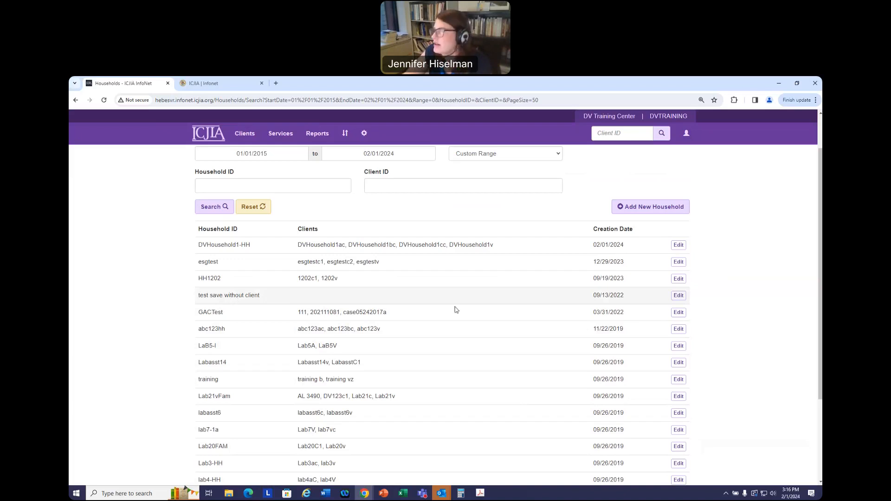
In the household "test save without client", add an existing client matching 12 with case ID 2 and relationship Self.
click(679, 296)
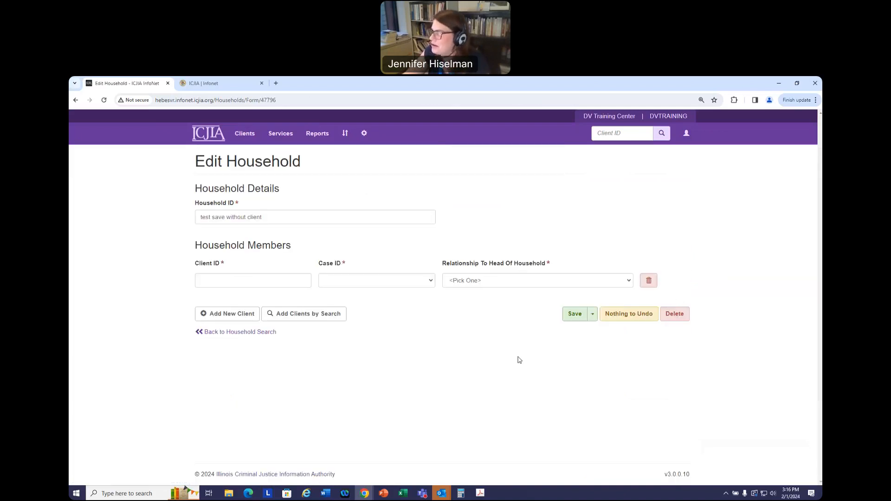
click(248, 276)
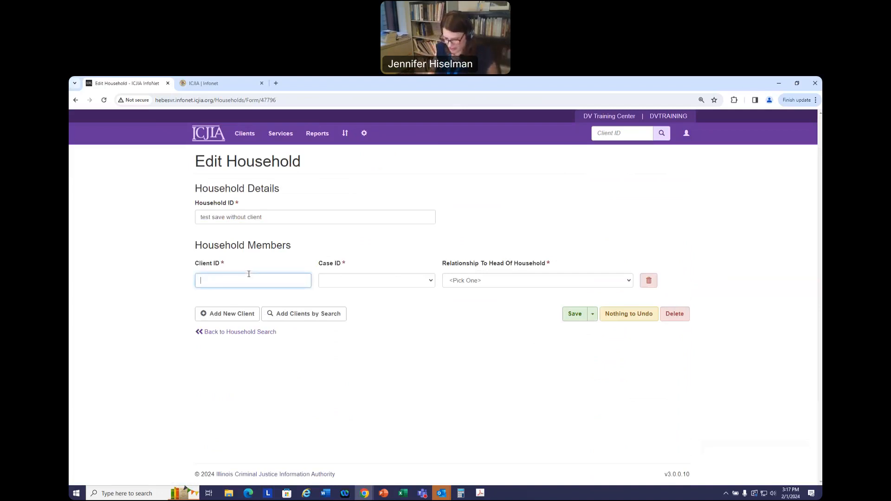
text(12)
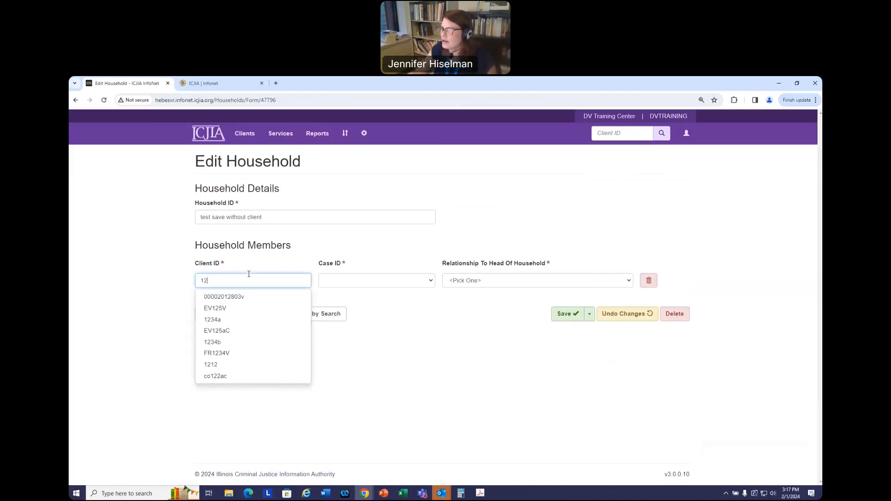
click(225, 308)
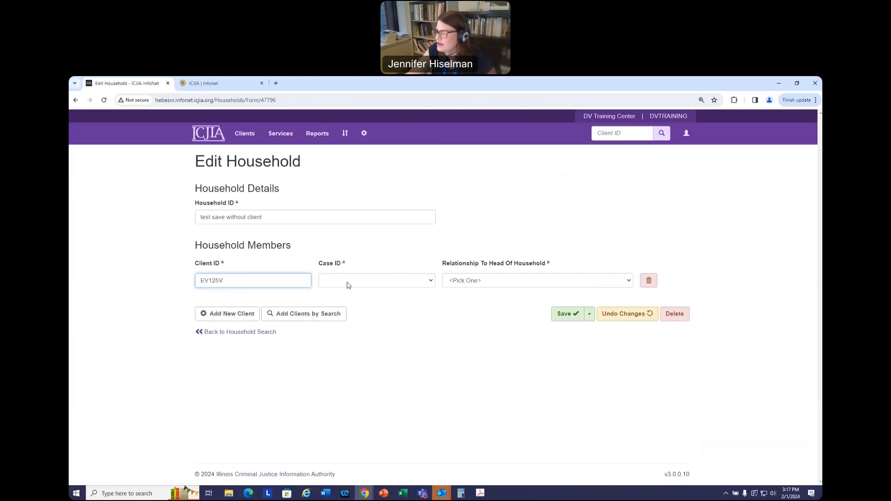
click(348, 285)
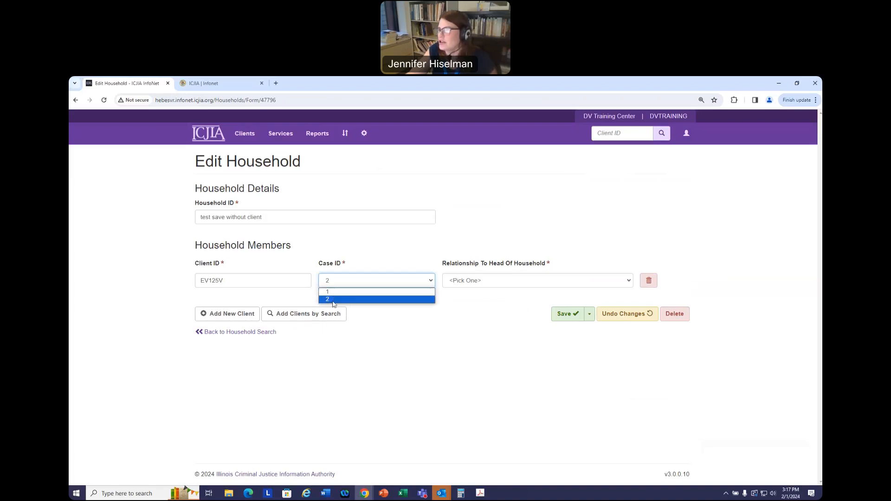
click(332, 300)
click(511, 283)
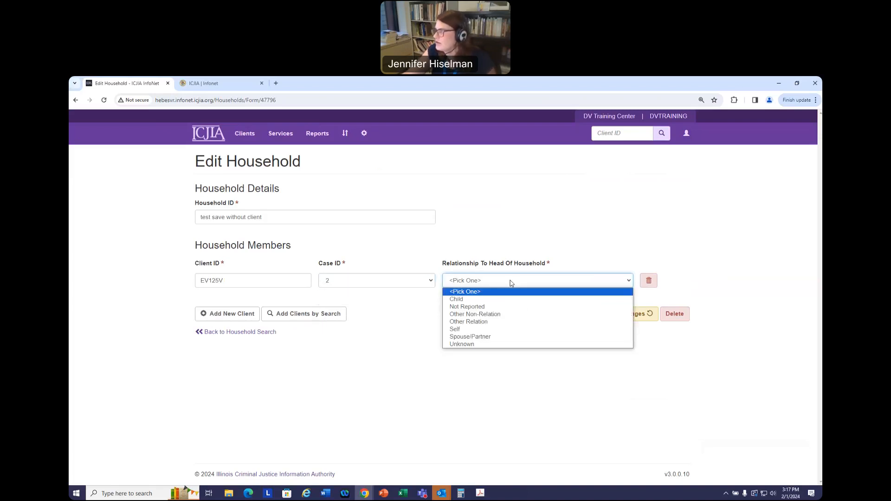
click(464, 329)
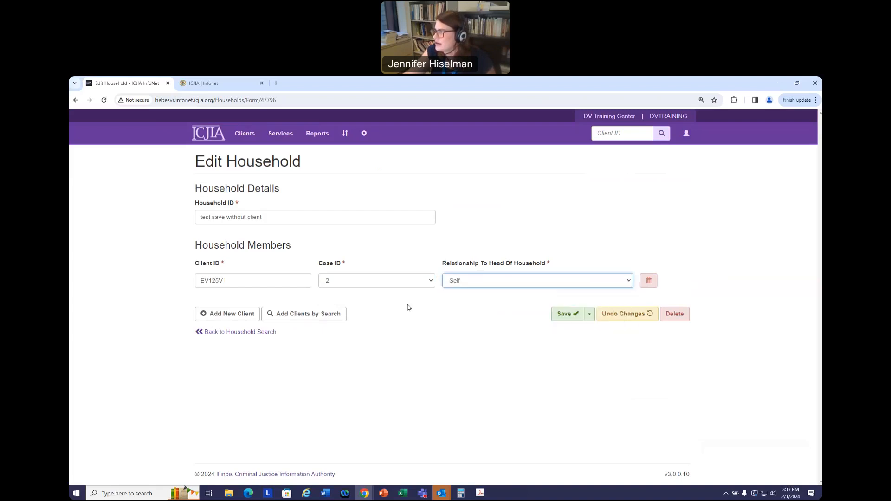
Add a second existing client matching 12 to the household, with case ID 1 and relationship Child.
click(230, 315)
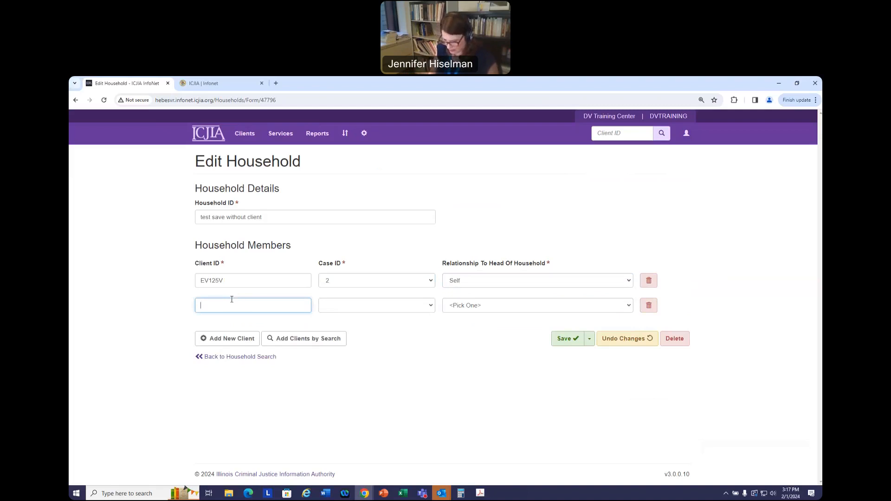
text(12)
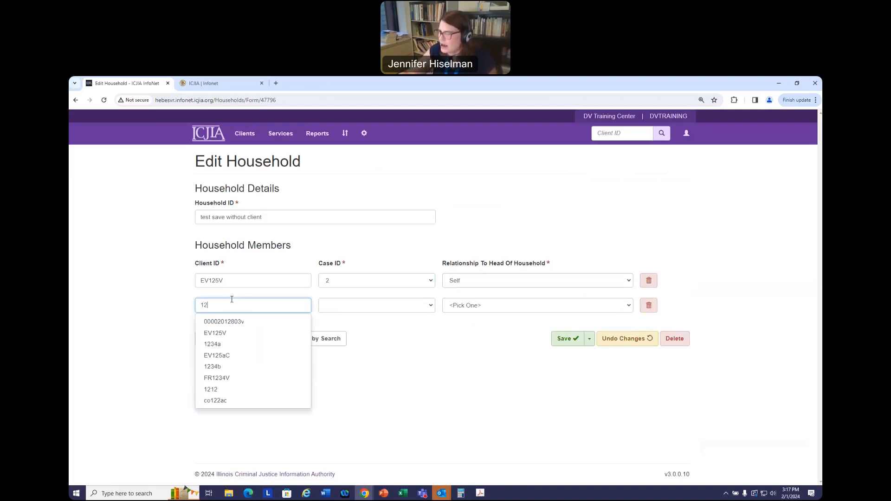
click(221, 346)
click(354, 309)
click(346, 317)
click(472, 306)
click(469, 321)
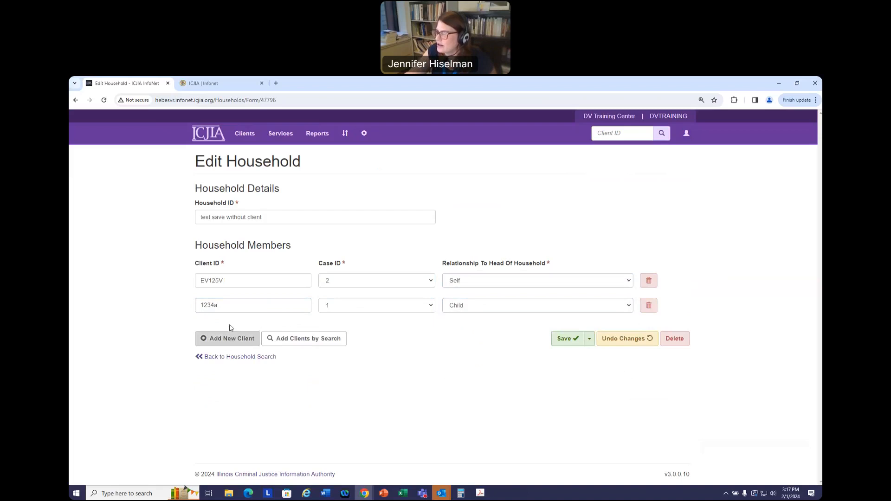
Add a third household member matching 12 with case ID 1 and relationship Child, and save the household.
click(230, 340)
text(12)
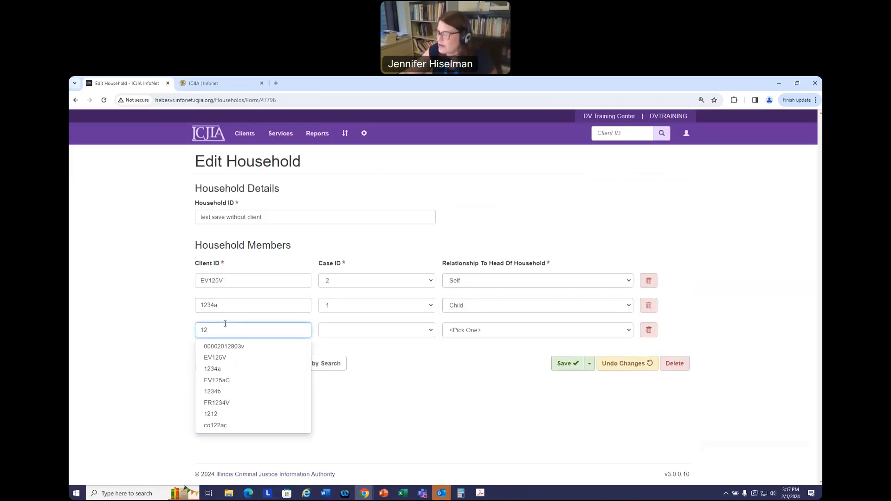
click(230, 392)
click(333, 334)
click(338, 343)
click(476, 331)
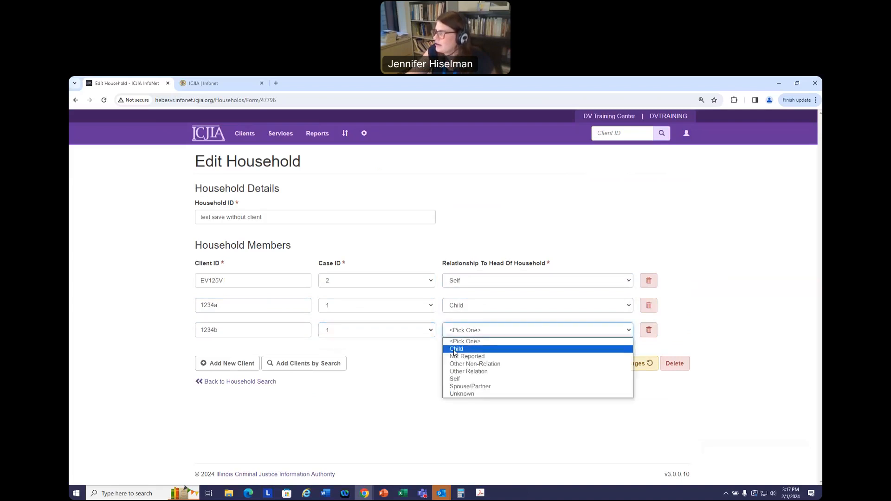
click(456, 352)
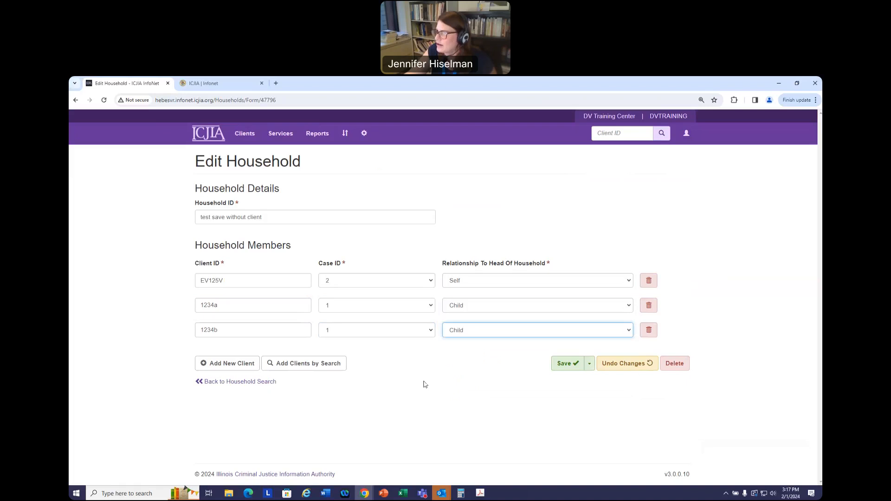
click(567, 365)
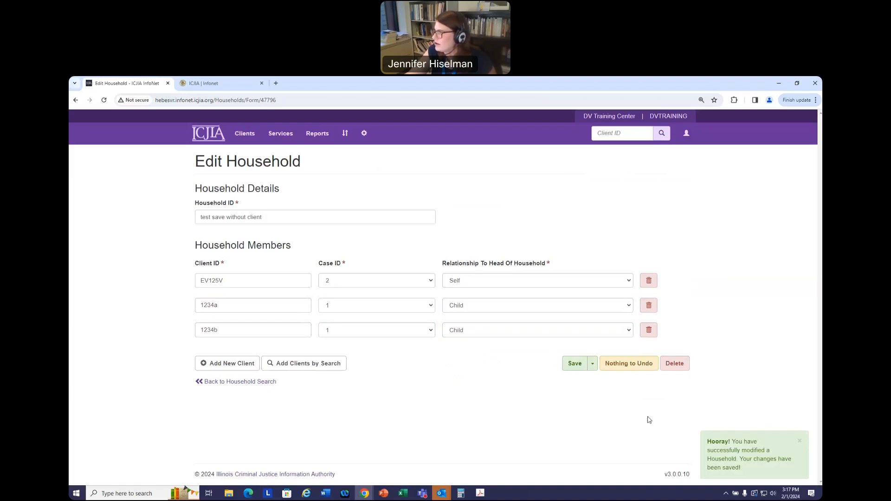
Return to the household search, check the updated household's clients in the list, and open DVHousehold1-HH for editing.
click(245, 381)
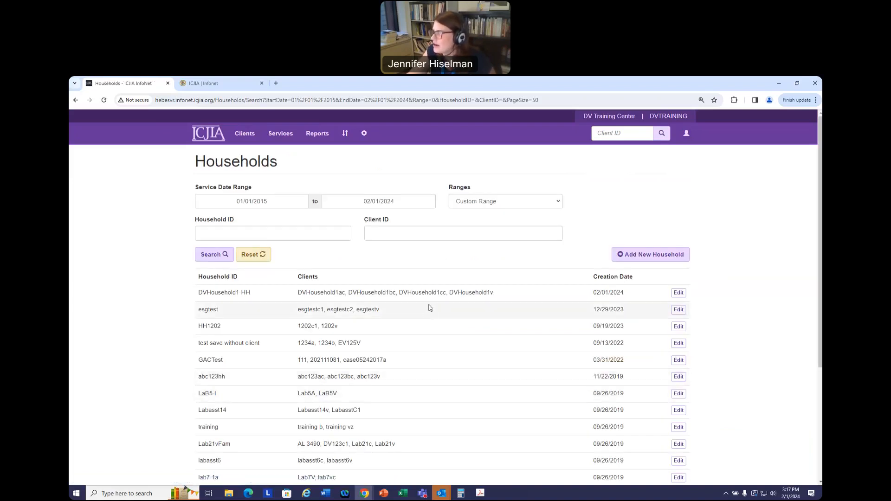
scroll(427, 308, down, 3)
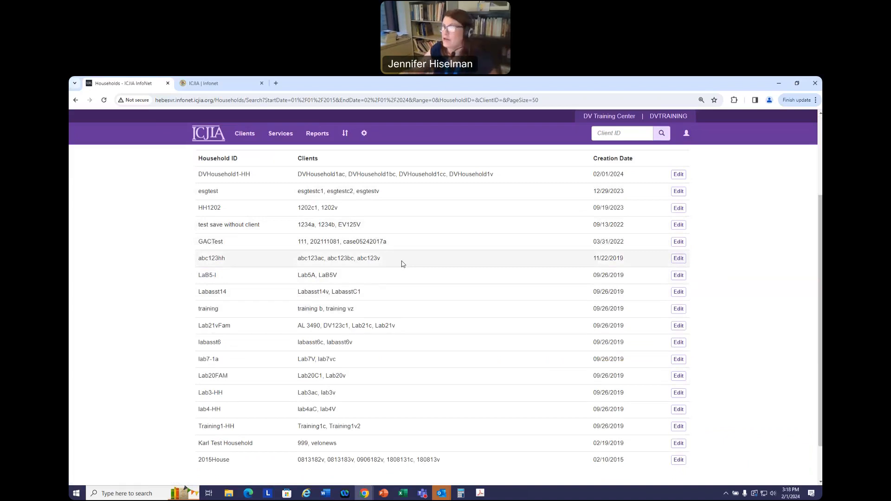
scroll(434, 257, up, 1)
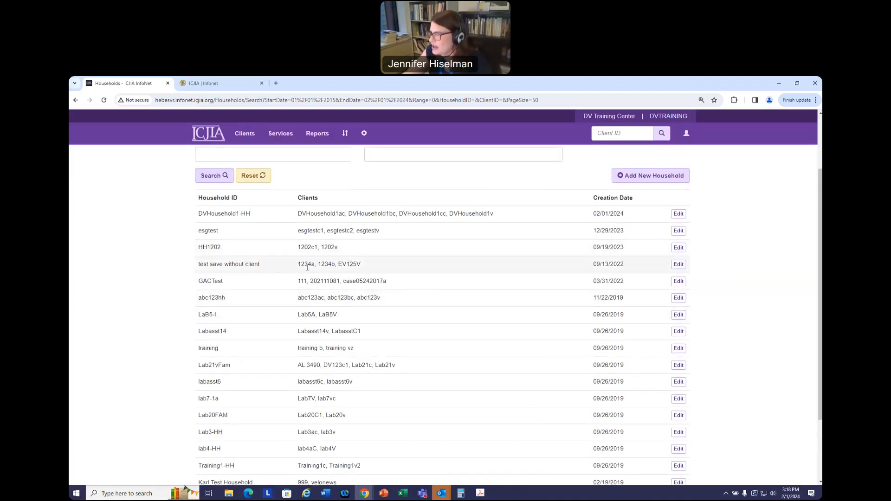
drag(329, 264, 333, 264)
scroll(397, 266, up, 1)
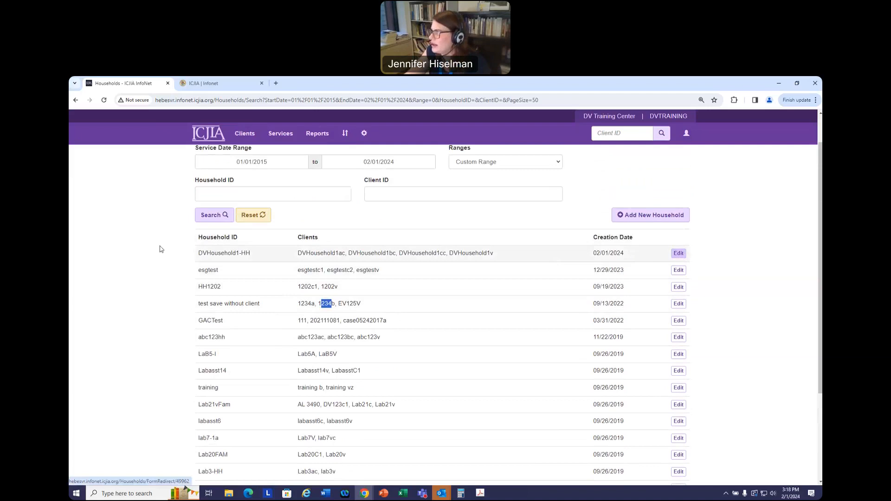
click(679, 254)
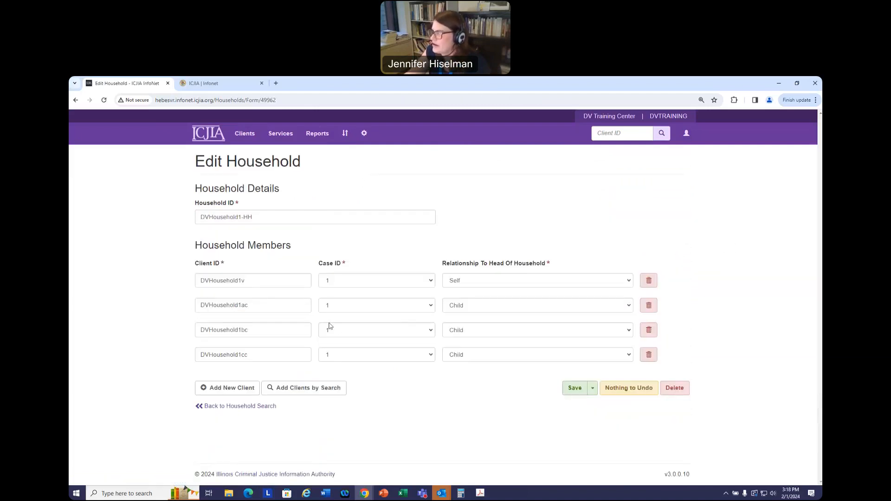
Add another existing client matching 1234 to DVHousehold1-HH with relationship Child and save the household.
click(238, 390)
click(233, 378)
text(1234)
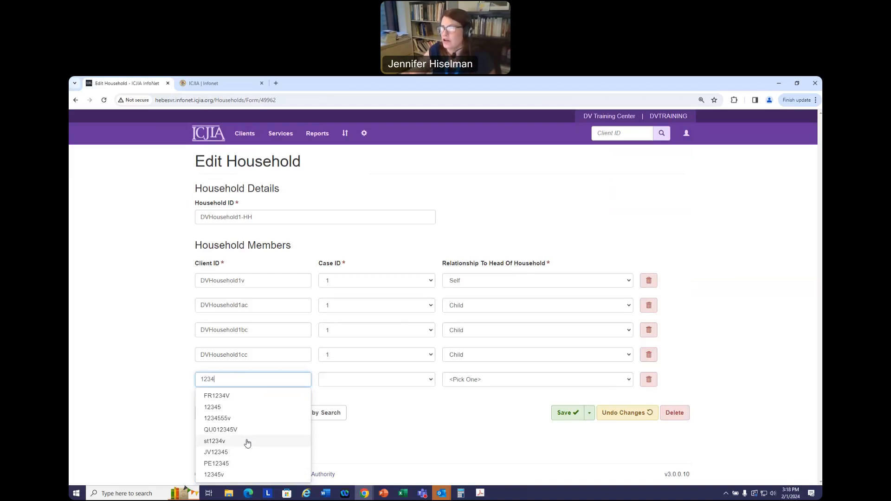
click(407, 428)
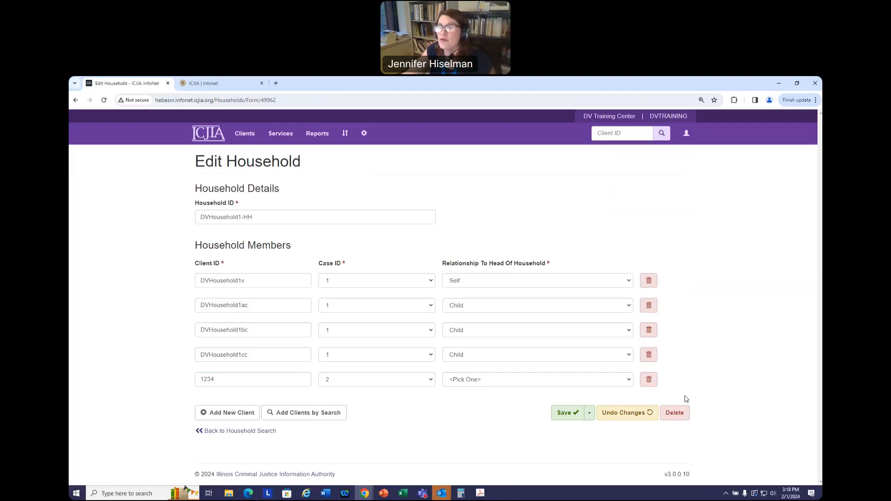
click(255, 383)
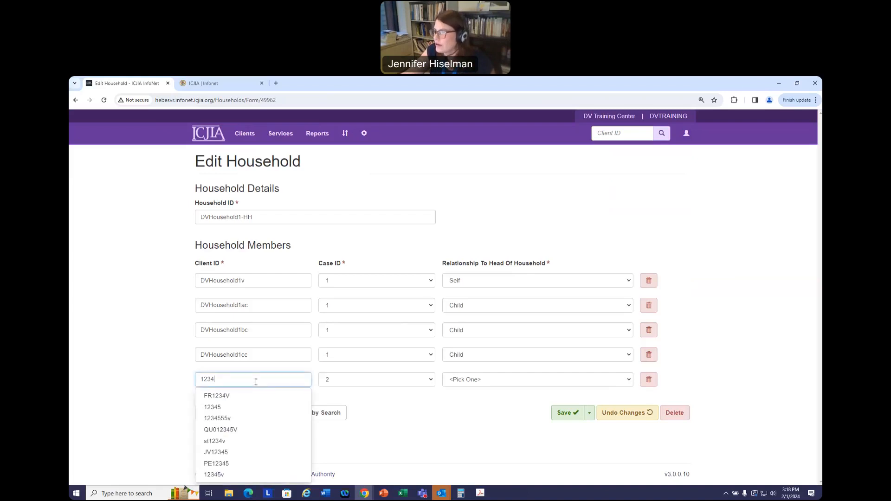
click(217, 407)
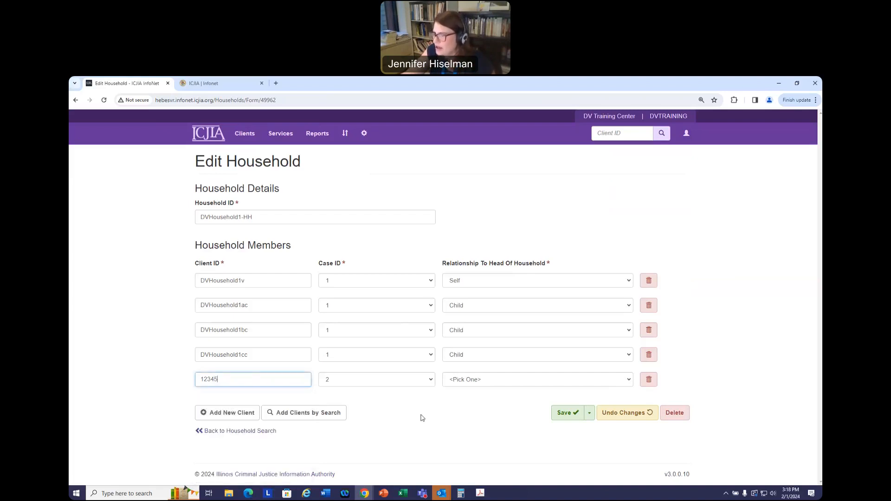
click(630, 380)
click(480, 400)
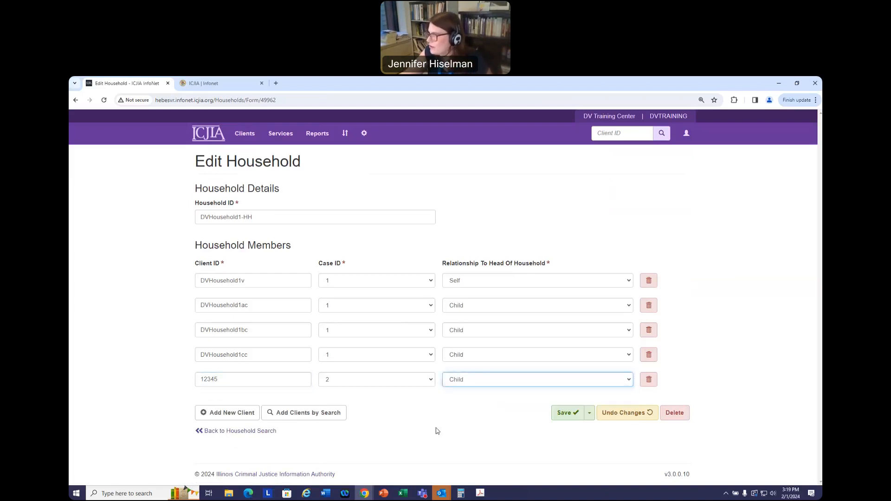
click(572, 413)
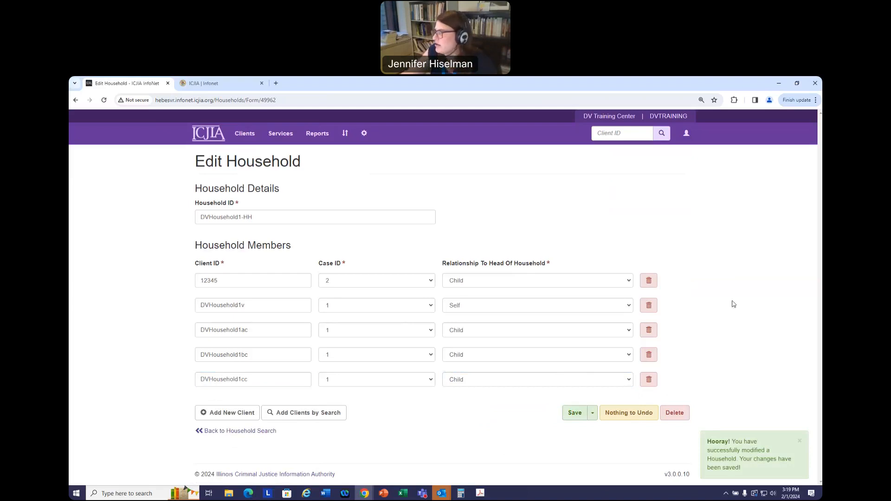
Remove the newly added client from DVHousehold1-HH and save, confirming the permanent deletion.
click(650, 281)
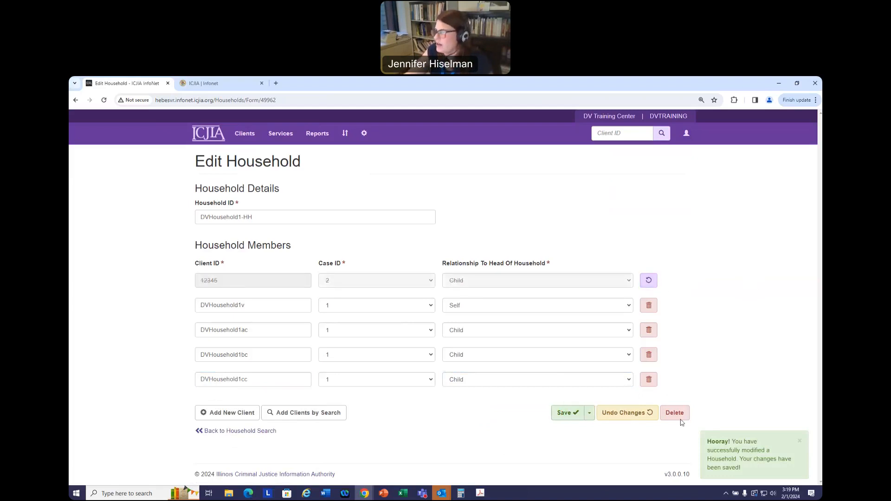
click(566, 412)
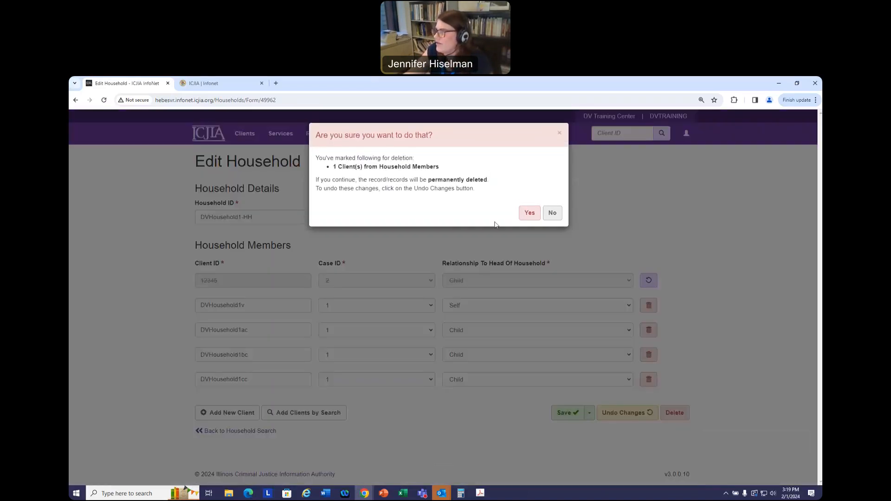
click(529, 212)
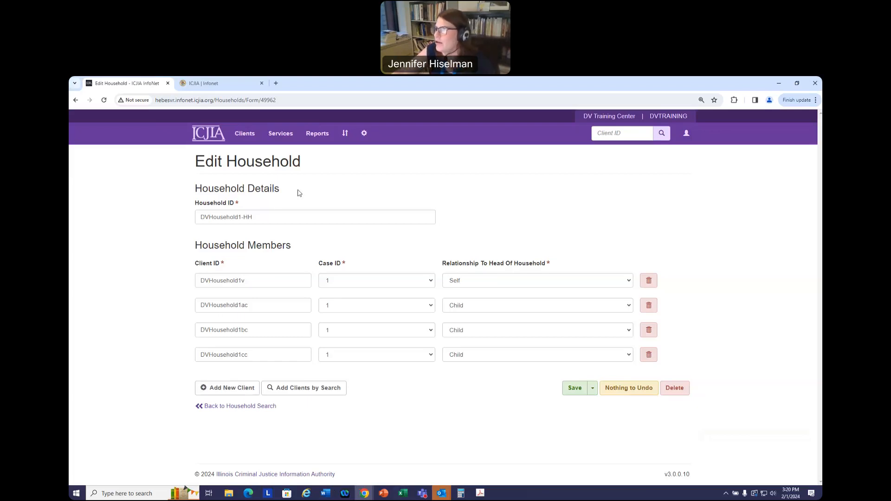
On the public InfoNet website, open User Info & Resources and look through the Domestic Violence agency-specific resources.
click(213, 86)
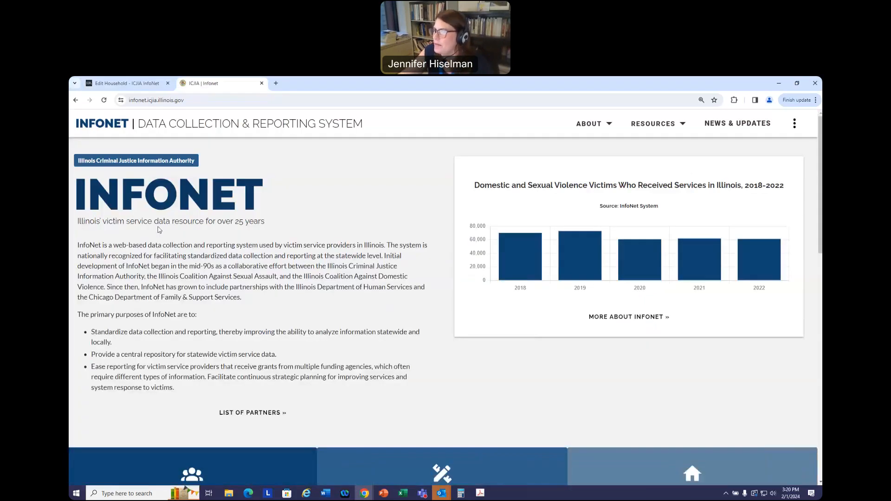
click(652, 125)
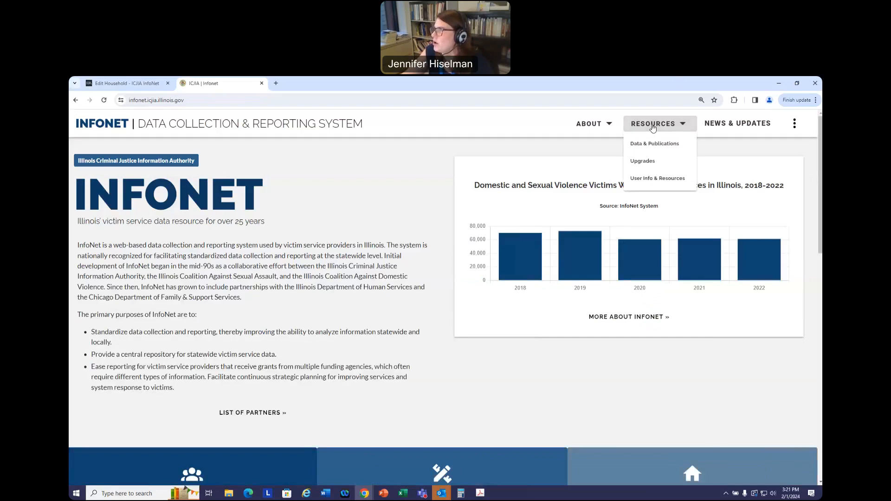
click(392, 190)
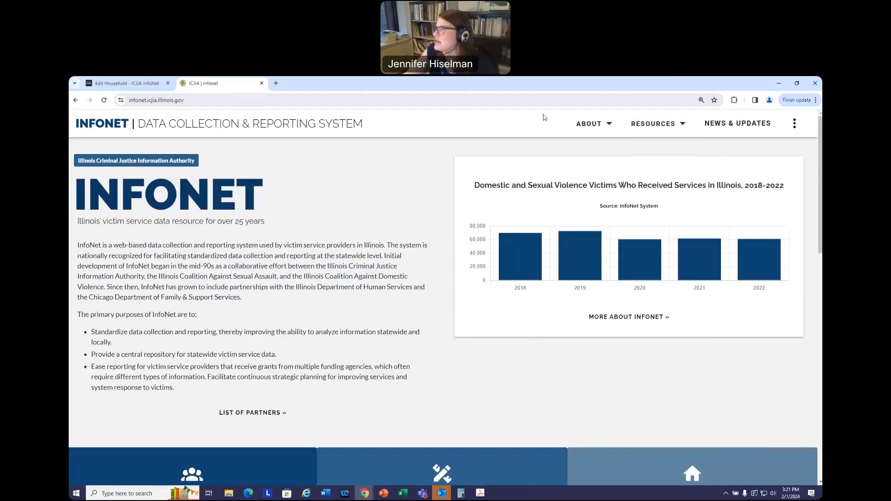
click(649, 124)
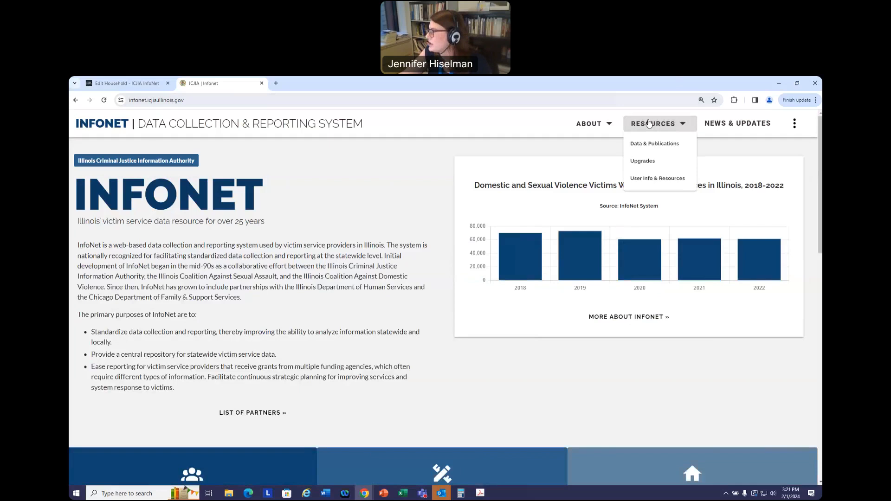
click(645, 179)
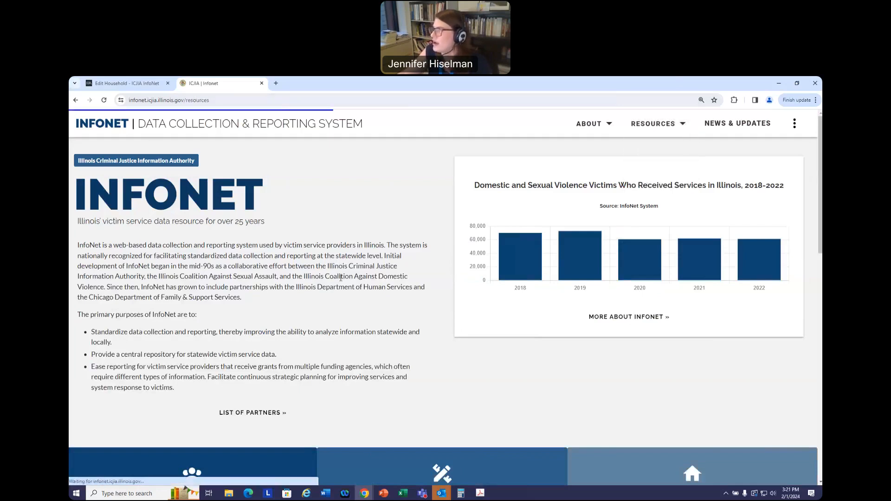
scroll(342, 246, down, 3)
scroll(302, 298, down, 2)
scroll(93, 279, down, 2)
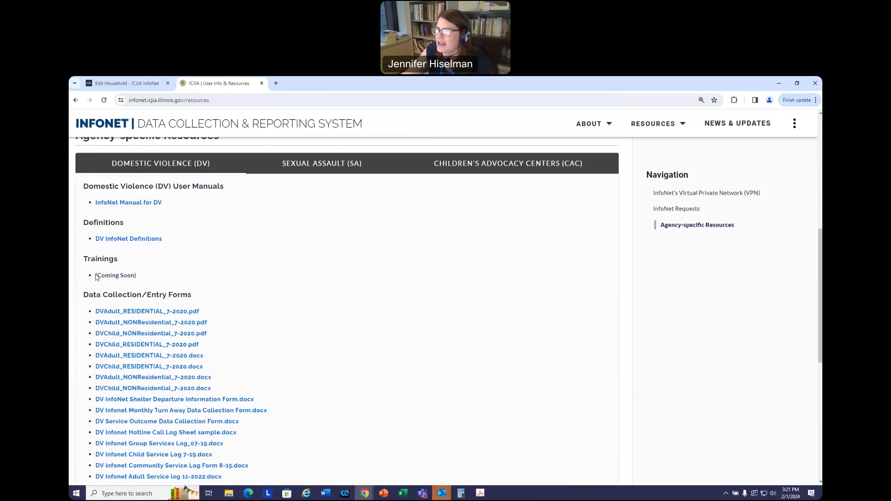